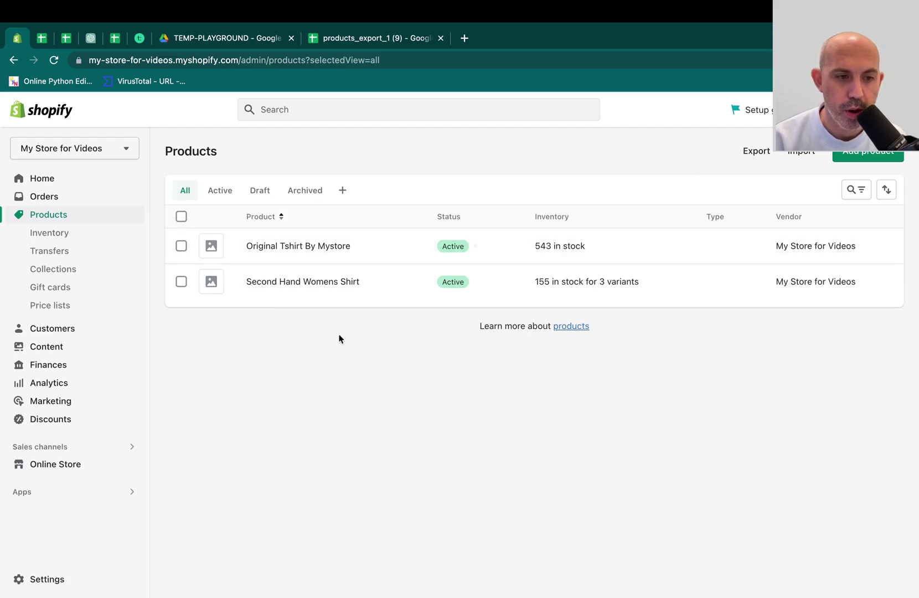
- Export the current page of products as a CSV for Excel file
{"action": "left_click", "coordinate": [756, 153]}
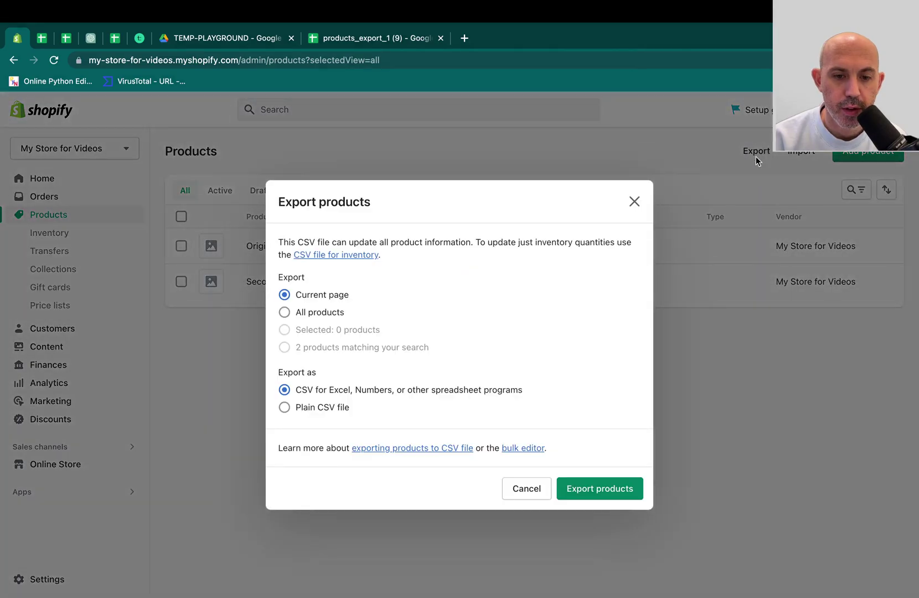
{"action": "left_click", "coordinate": [595, 481]}
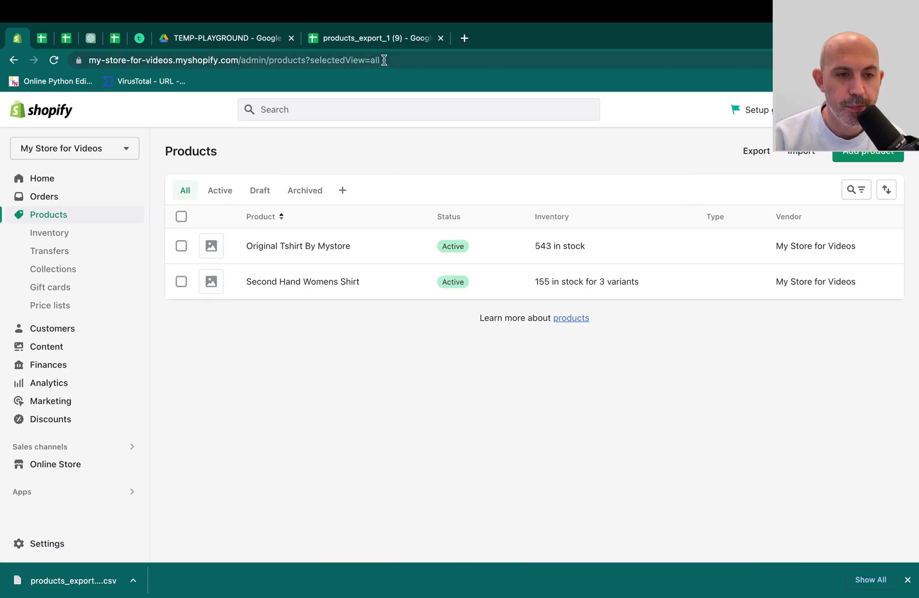
- Review the womens shirt (sizes M, L, XL) and original t-shirt rows in products_export_1 (9)
{"action": "left_click", "coordinate": [381, 39]}
{"action": "left_click", "coordinate": [425, 244]}
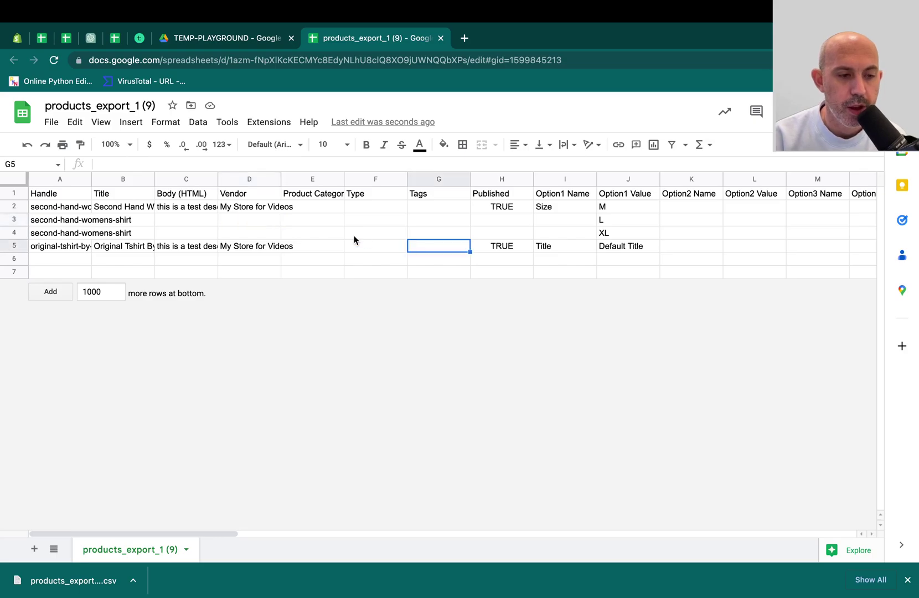
{"action": "left_click", "coordinate": [14, 206]}
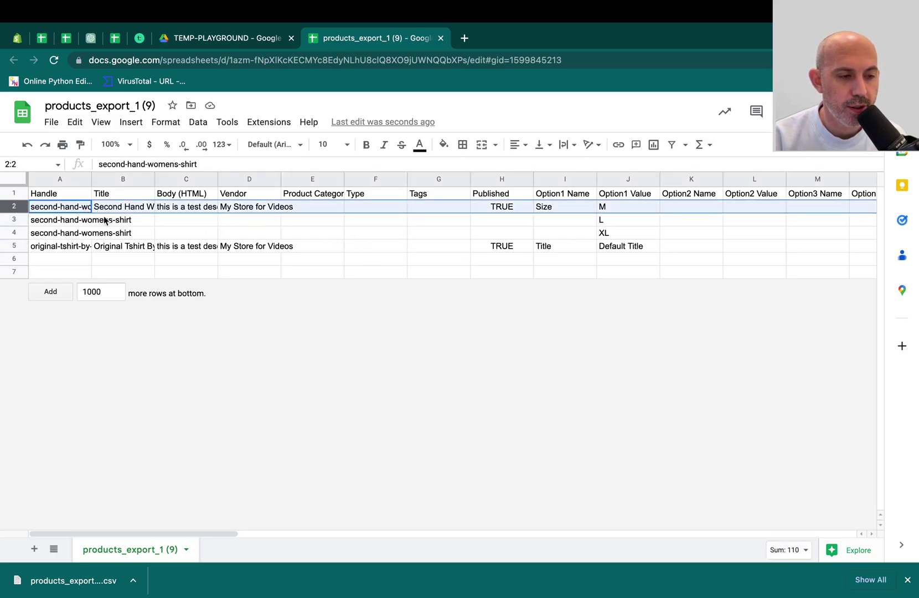
{"action": "left_click", "coordinate": [16, 246]}
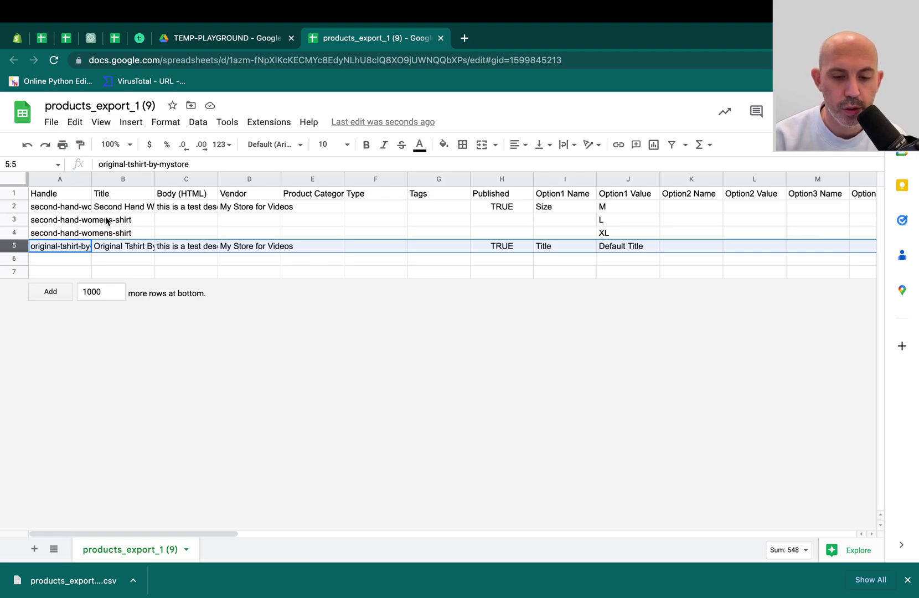
{"action": "left_click", "coordinate": [907, 579]}
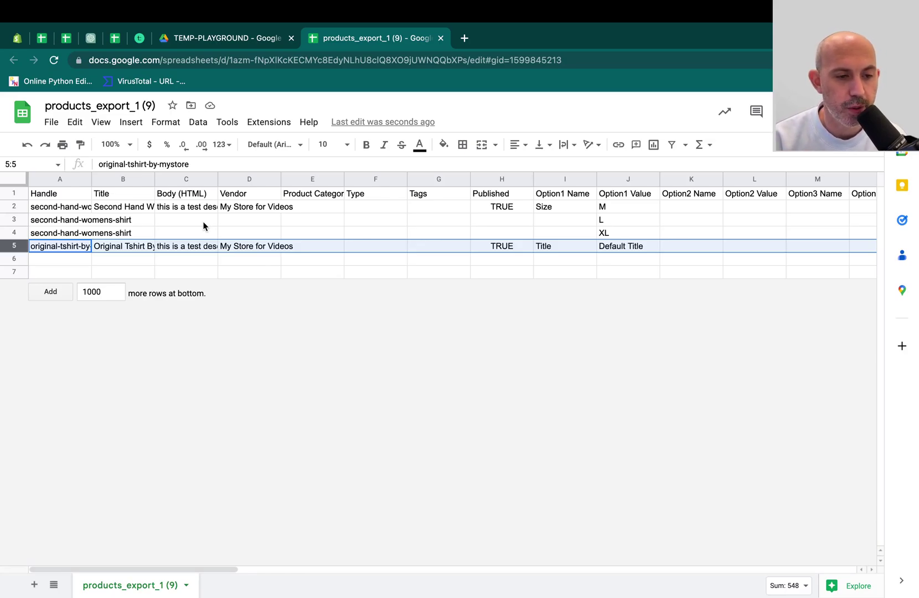
{"action": "left_click", "coordinate": [303, 210]}
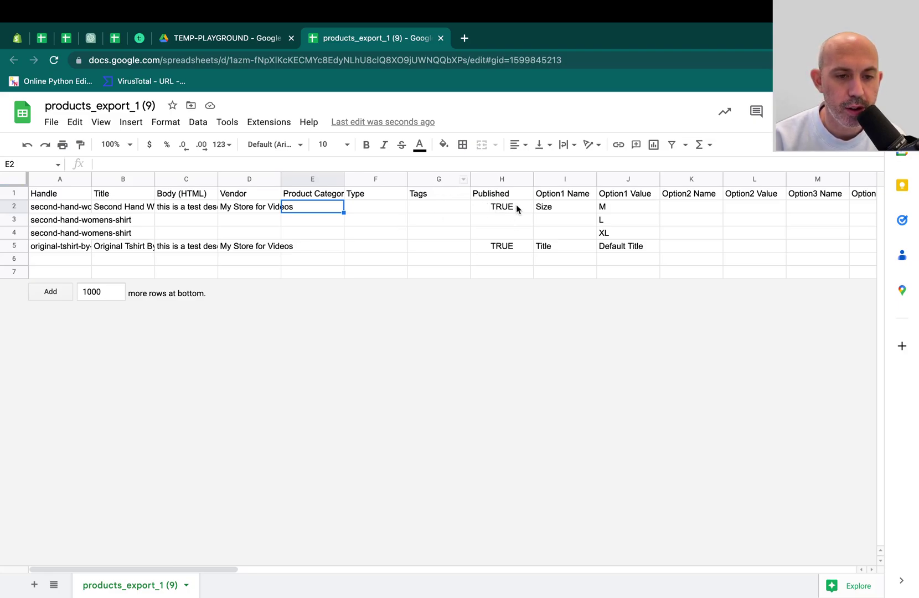
- Add a 'Collection' heading in cell AZ1
{"action": "scroll", "coordinate": [606, 208], "scroll_direction": "right", "scroll_amount": 15}
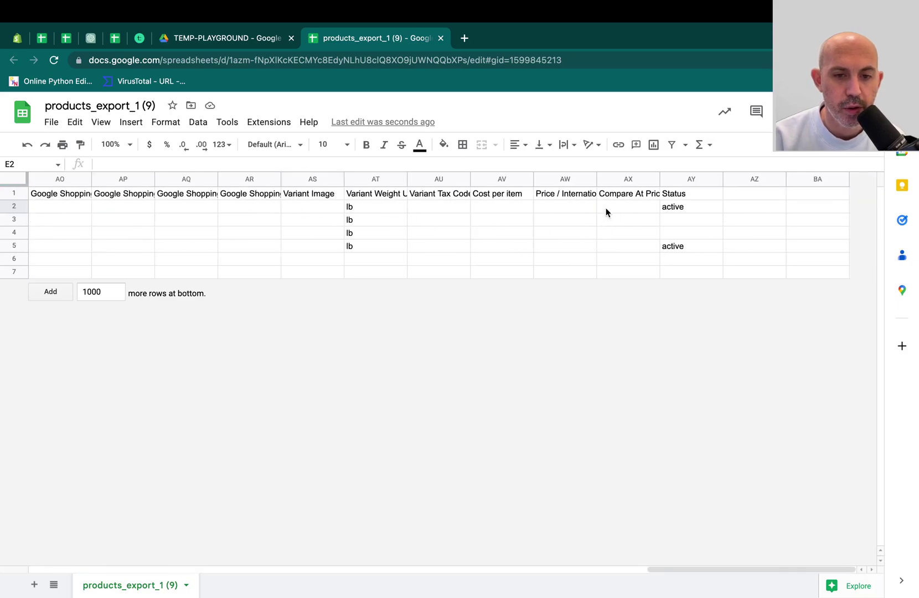
{"action": "left_click", "coordinate": [742, 194]}
{"action": "type", "text": "Collection"}
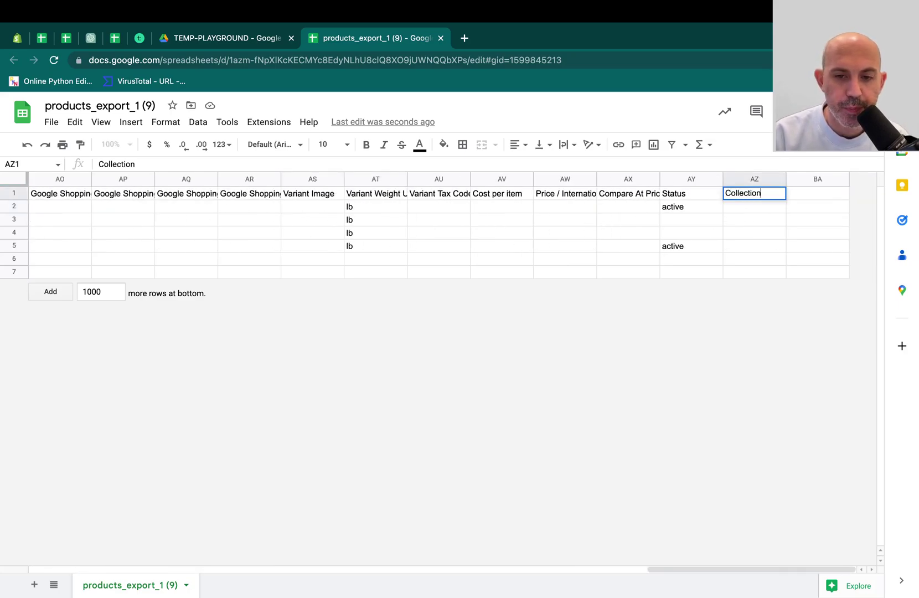
{"action": "key", "text": "Return"}
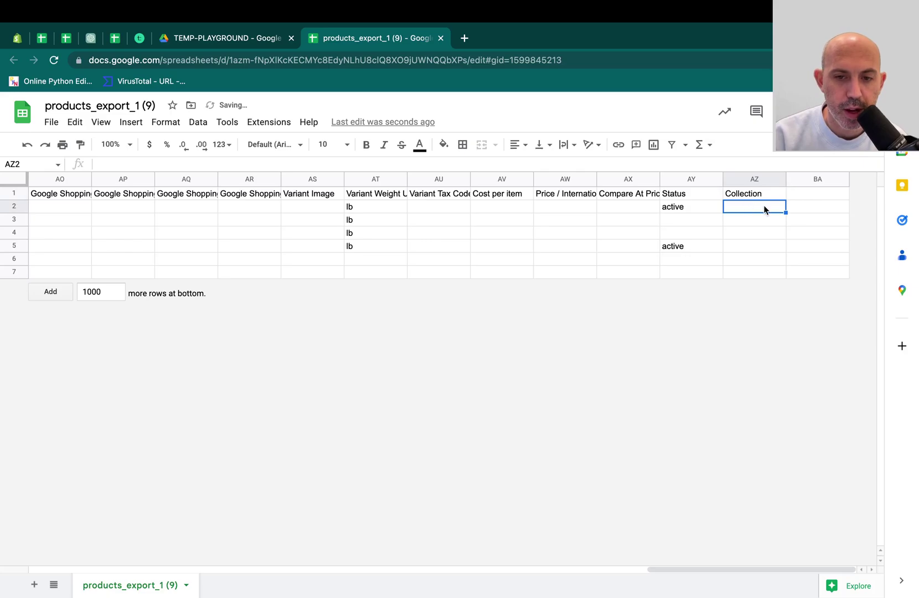
- Check the product handles in column A, then select the womens shirt's Collection cell AZ2
{"action": "scroll", "coordinate": [617, 227], "scroll_direction": "left", "scroll_amount": 20}
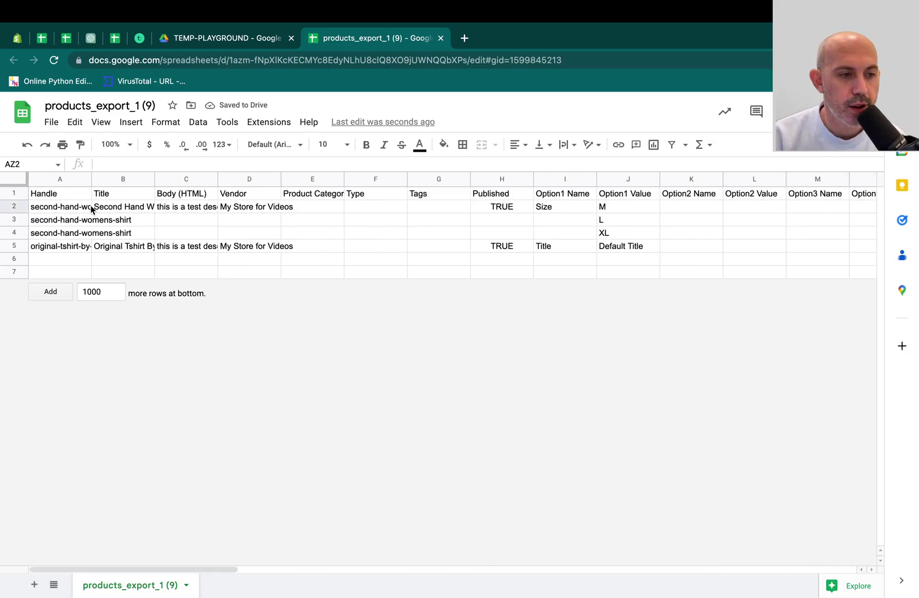
{"action": "left_click", "coordinate": [67, 211]}
{"action": "left_click_drag", "start_coordinate": [52, 238], "coordinate": [54, 211]}
{"action": "left_click", "coordinate": [56, 247]}
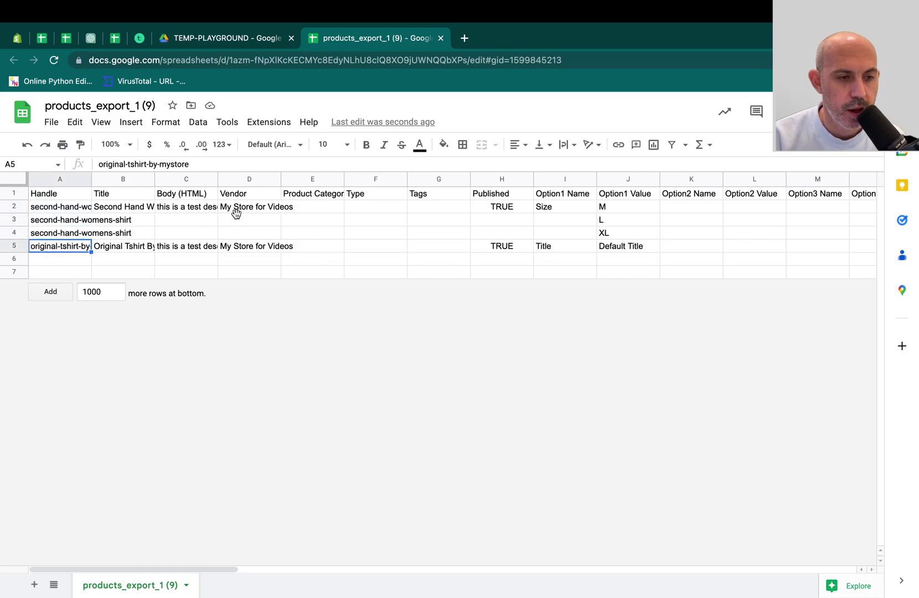
{"action": "scroll", "coordinate": [236, 213], "scroll_direction": "right", "scroll_amount": 20}
{"action": "left_click", "coordinate": [744, 207]}
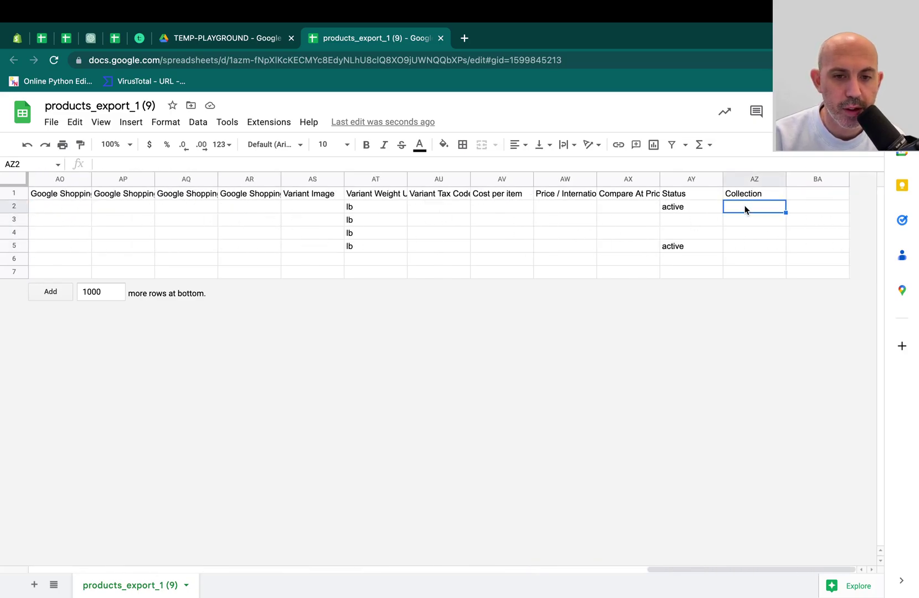
- View the store's collections, such as New Sale, T Shirts, Mens and Womens
{"action": "left_click", "coordinate": [26, 41]}
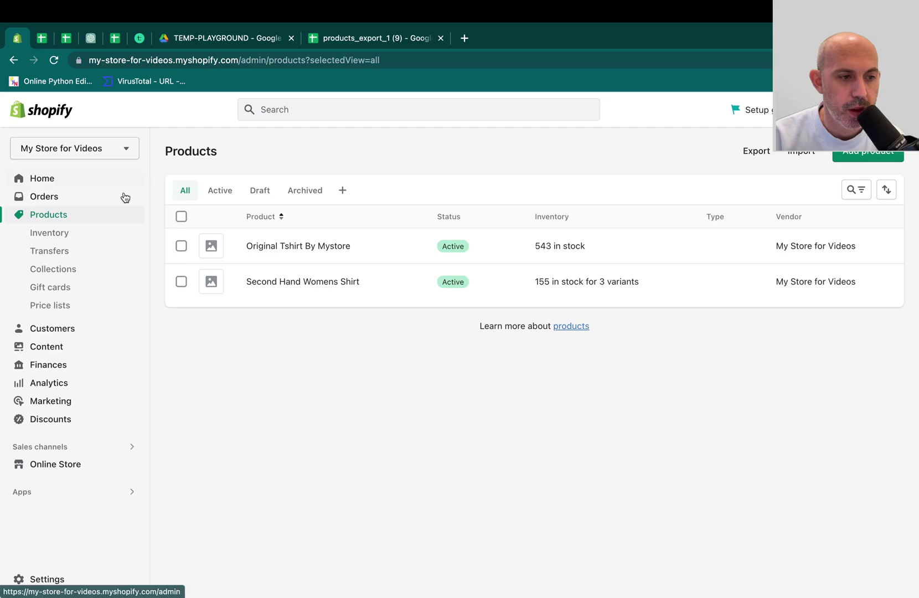
{"action": "left_click", "coordinate": [75, 269]}
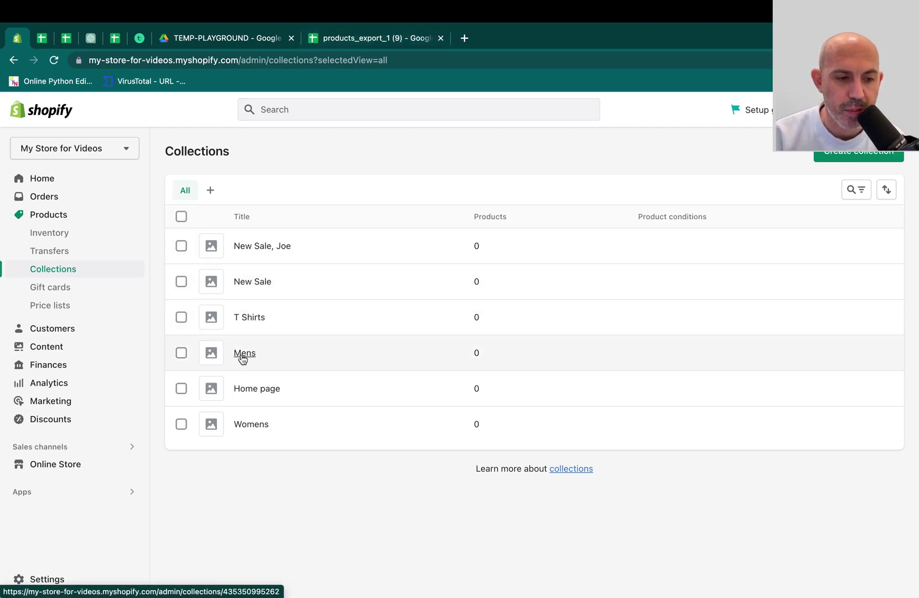
- Enter Mens as the womens shirt's collection and New Sale for the original t-shirt
{"action": "left_click", "coordinate": [399, 36]}
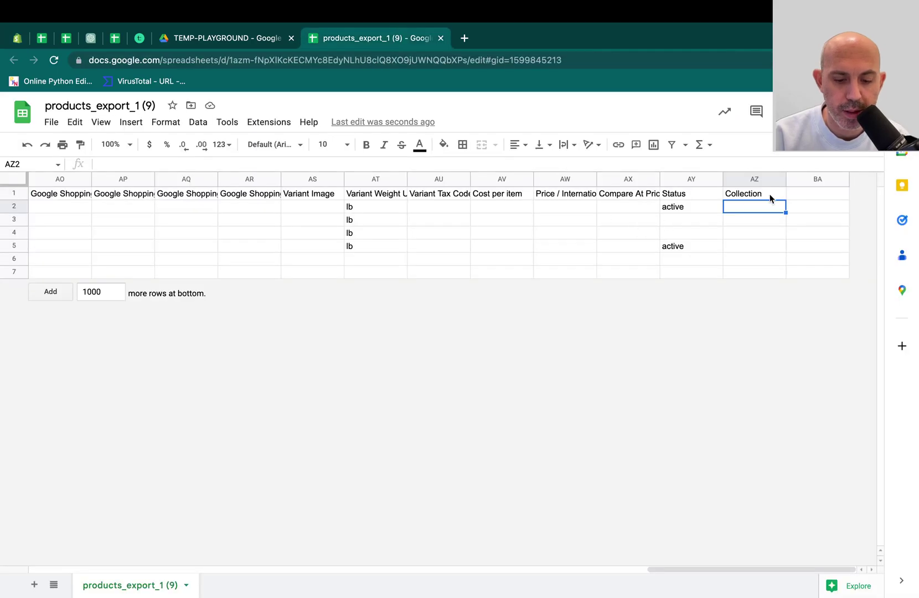
{"action": "type", "text": "Mens"}
{"action": "key", "text": "Return"}
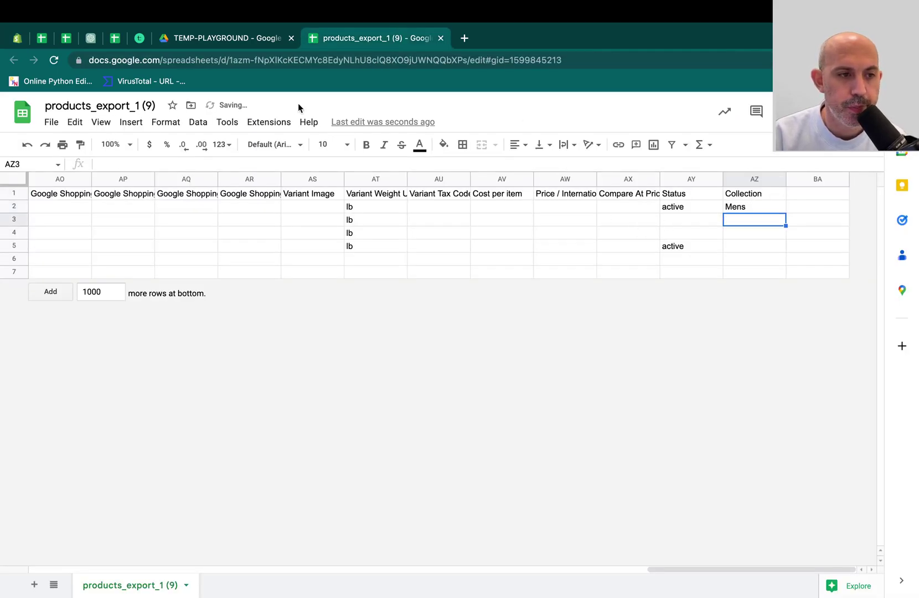
{"action": "left_click", "coordinate": [16, 39]}
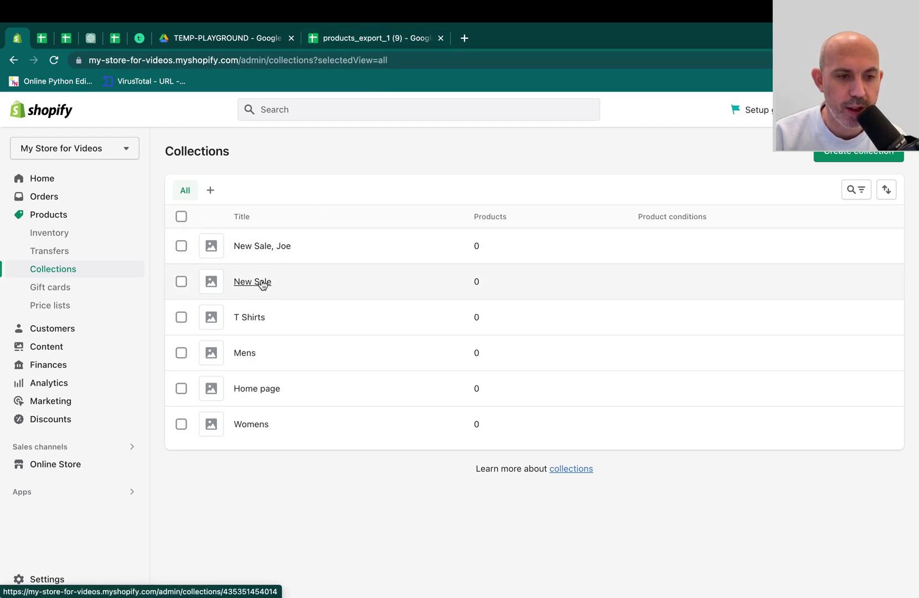
{"action": "left_click", "coordinate": [366, 40]}
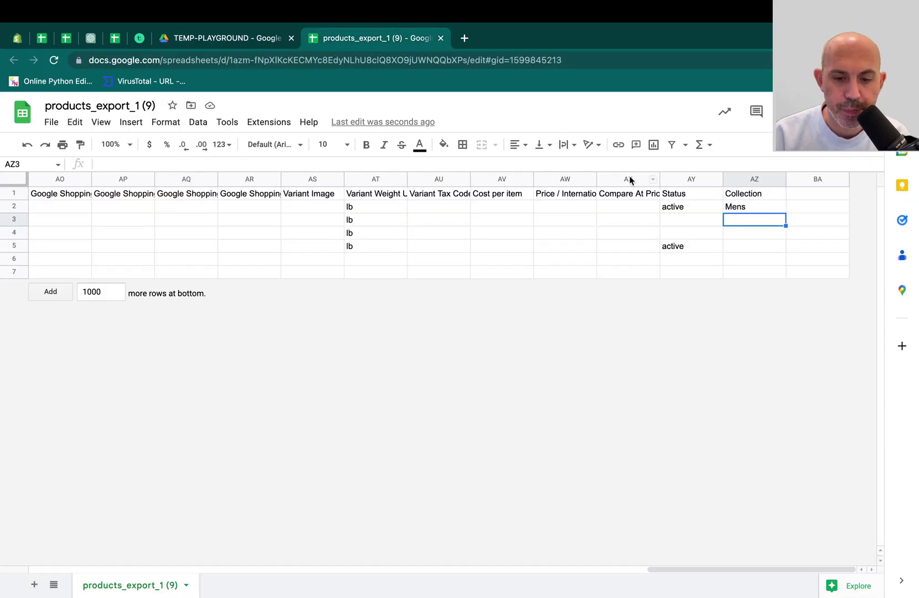
{"action": "left_click", "coordinate": [754, 246]}
{"action": "type", "text": "New Sale"}
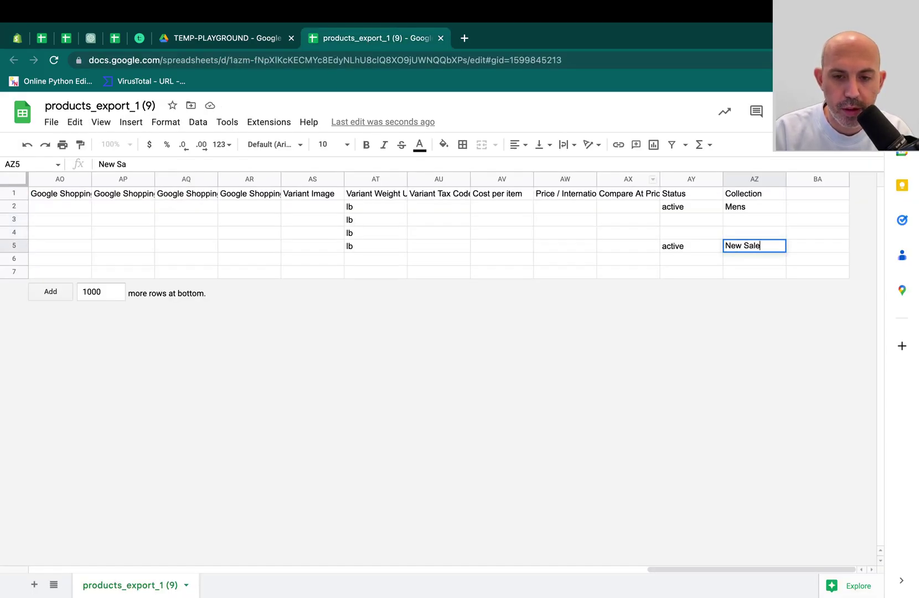
{"action": "key", "text": "Return"}
- Download the edited sheet as a Comma Separated Values (.csv) file
{"action": "left_click", "coordinate": [51, 122]}
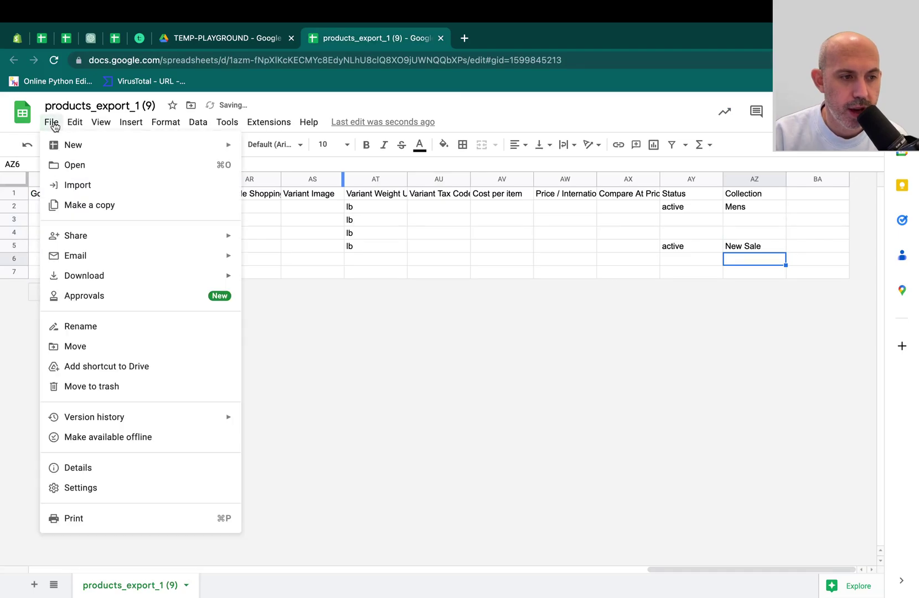
{"action": "mouse_move", "coordinate": [188, 273]}
{"action": "left_click", "coordinate": [318, 360]}
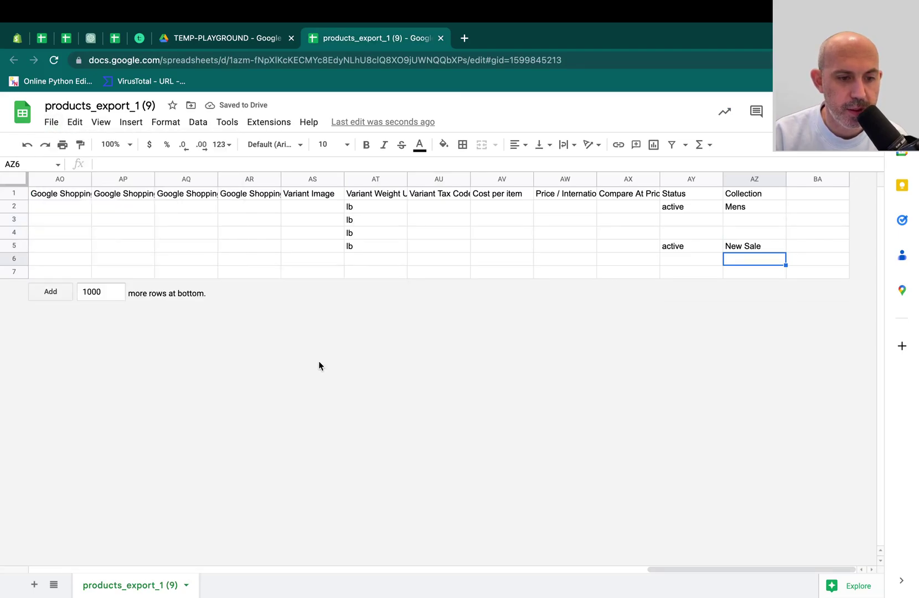
{"action": "left_click", "coordinate": [17, 37]}
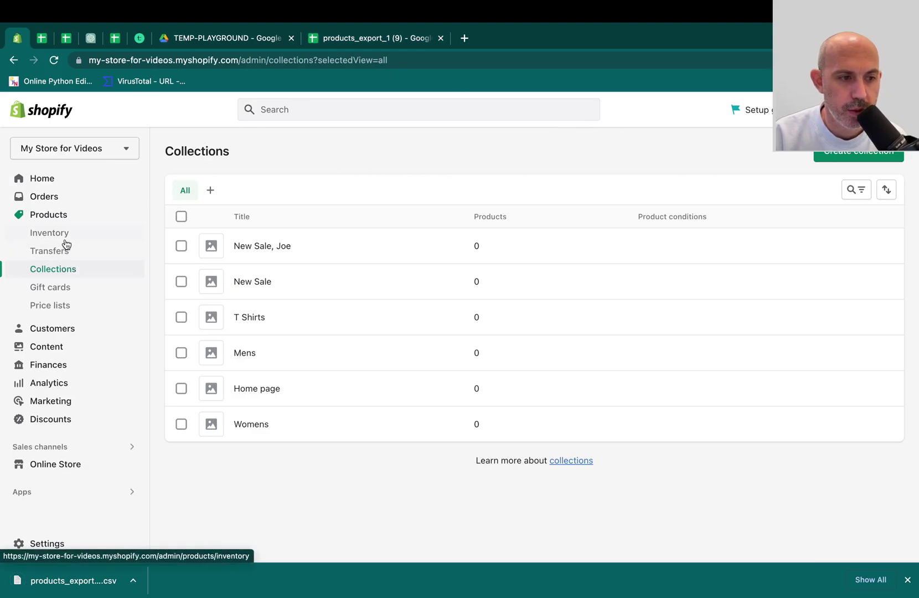
- Check that Original Tshirt By Mystore and Second Hand Womens Shirt have no collections
{"action": "left_click", "coordinate": [65, 214]}
{"action": "left_click", "coordinate": [336, 249]}
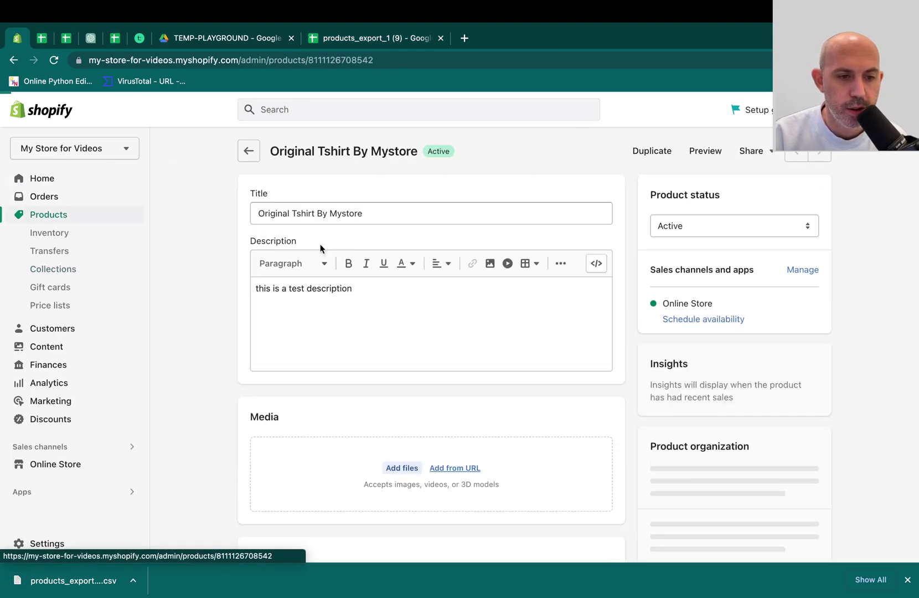
{"action": "scroll", "coordinate": [672, 334], "scroll_direction": "down", "scroll_amount": 5}
{"action": "scroll", "coordinate": [672, 334], "scroll_direction": "down", "scroll_amount": 1}
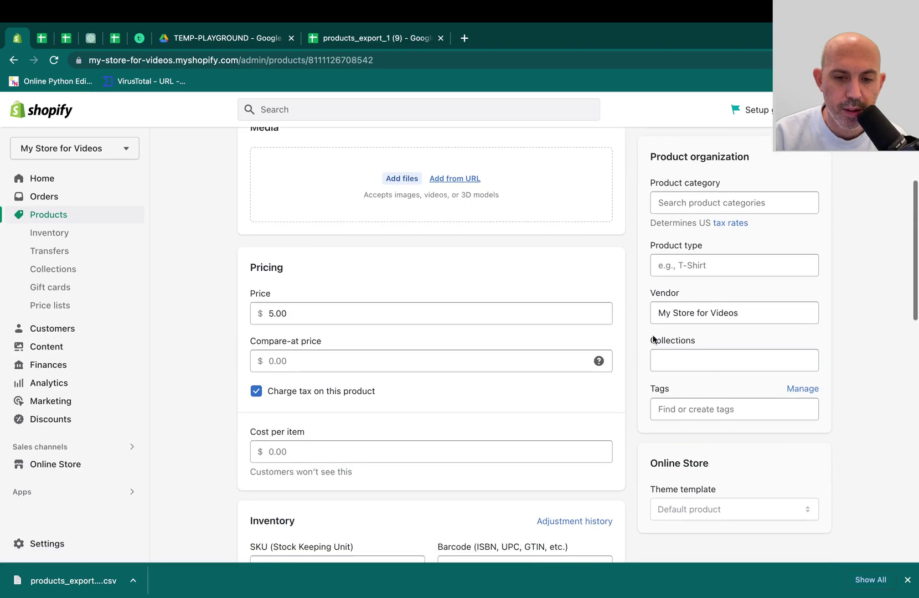
{"action": "left_click", "coordinate": [21, 58]}
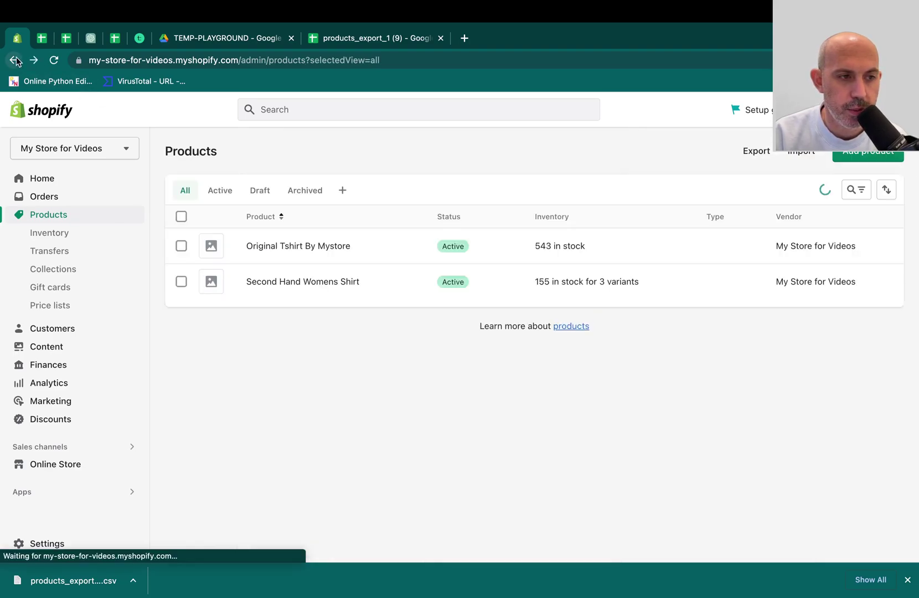
{"action": "left_click", "coordinate": [249, 279]}
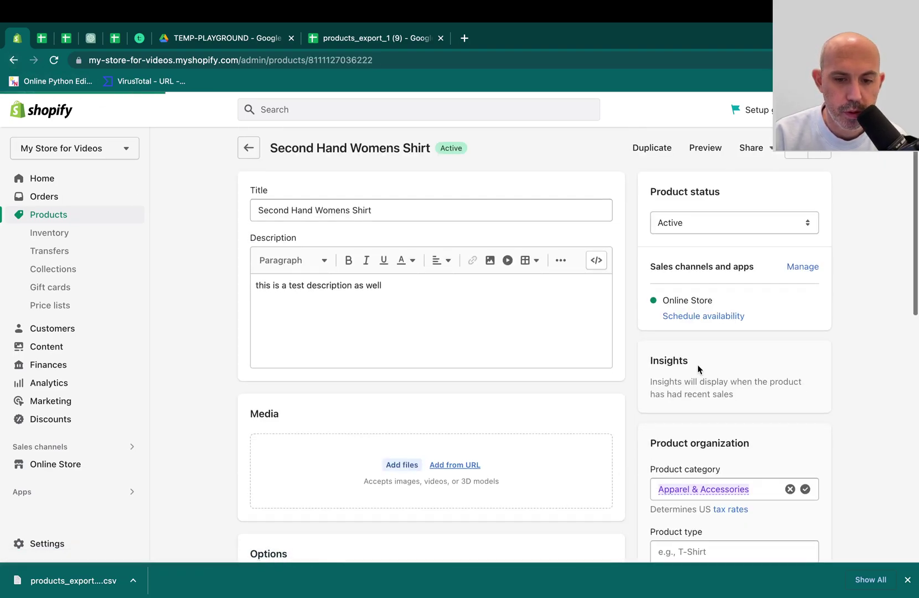
{"action": "scroll", "coordinate": [697, 370], "scroll_direction": "down", "scroll_amount": 6}
{"action": "scroll", "coordinate": [431, 297], "scroll_direction": "up", "scroll_amount": 7}
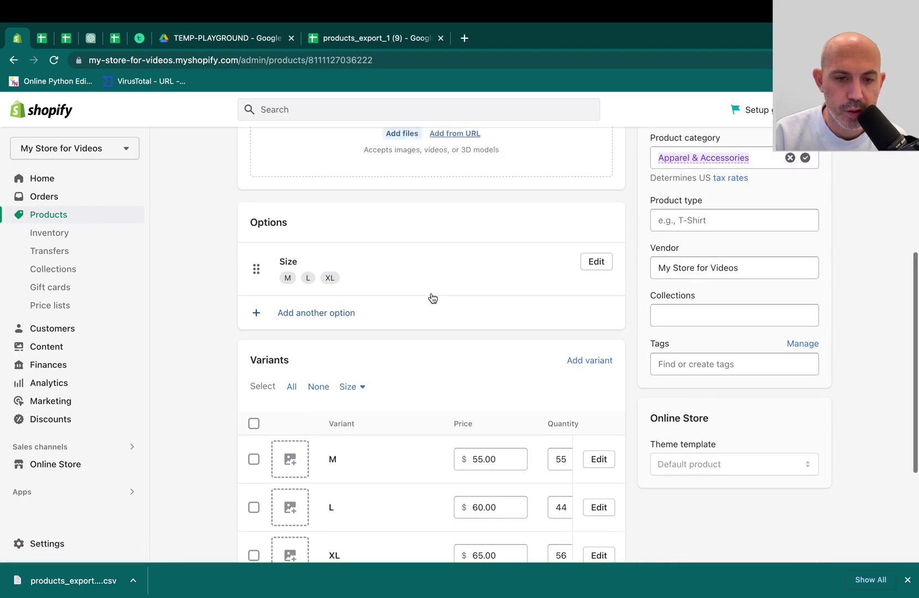
{"action": "left_click", "coordinate": [250, 154]}
- Import the edited CSV with overwriting of products sharing a handle enabled
{"action": "left_click", "coordinate": [795, 155]}
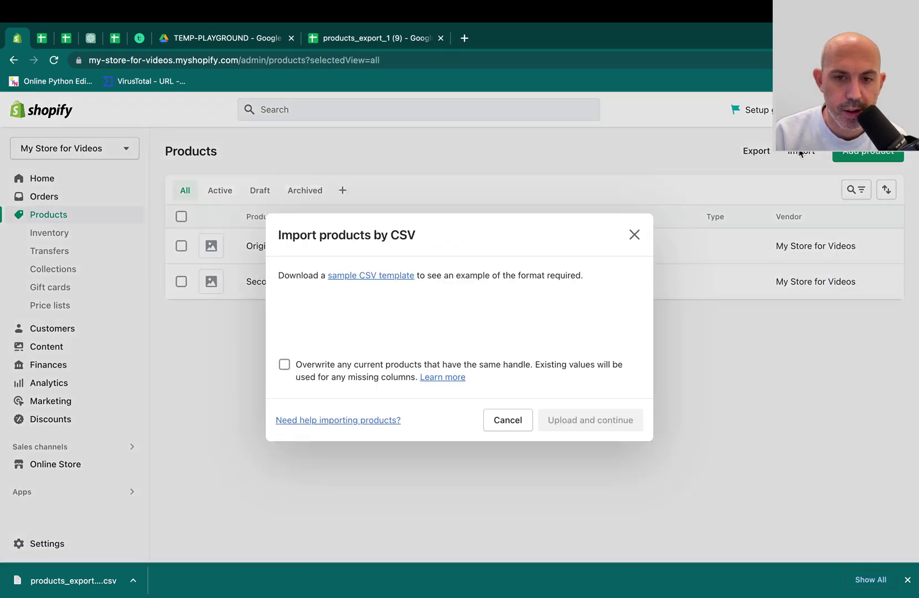
{"action": "left_click", "coordinate": [392, 382]}
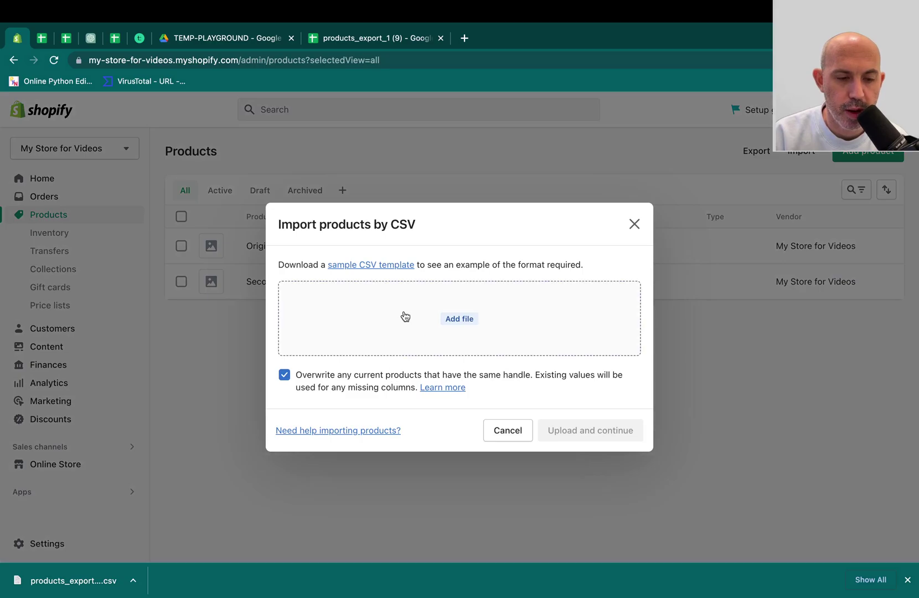
{"action": "left_click", "coordinate": [406, 316]}
{"action": "double_click", "coordinate": [436, 238]}
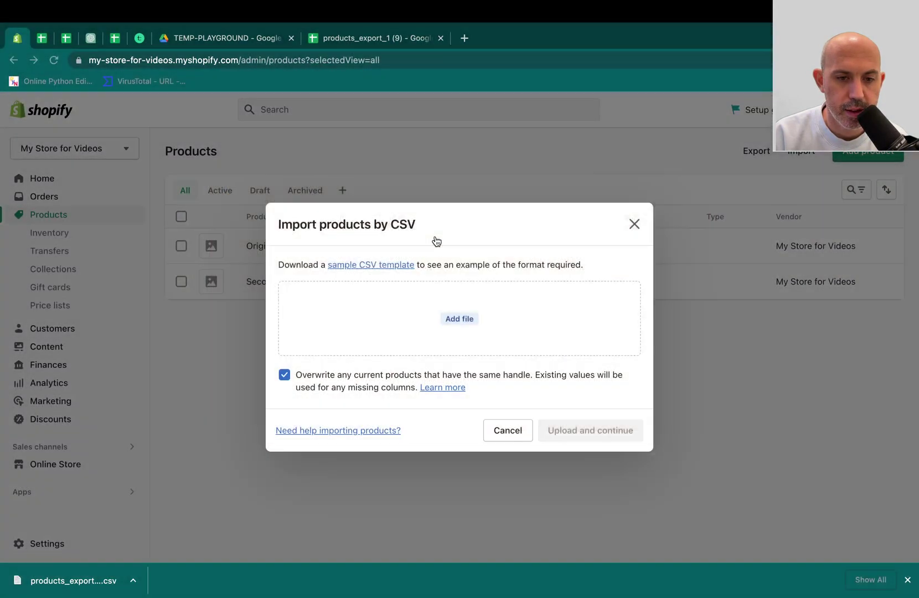
{"action": "left_click", "coordinate": [596, 431]}
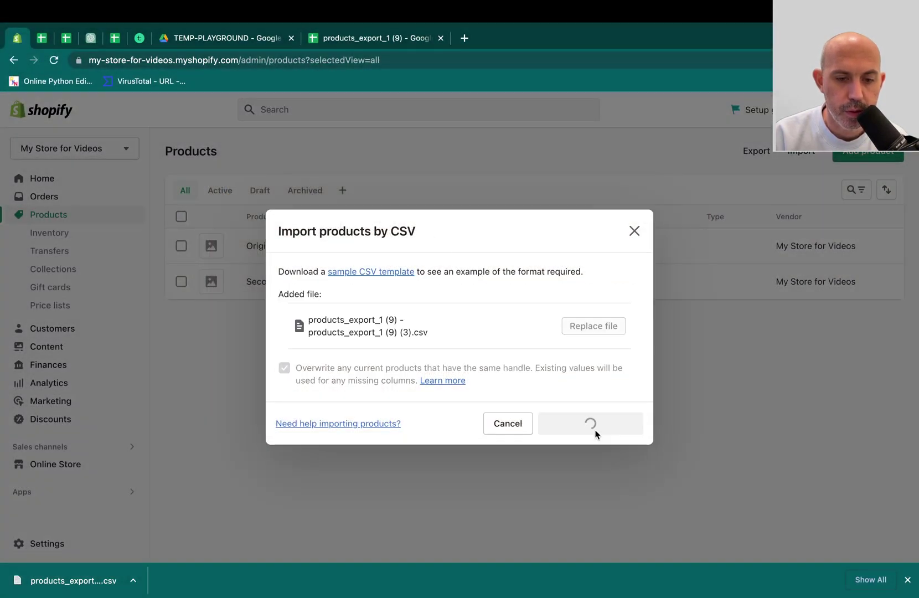
{"action": "left_click", "coordinate": [601, 525]}
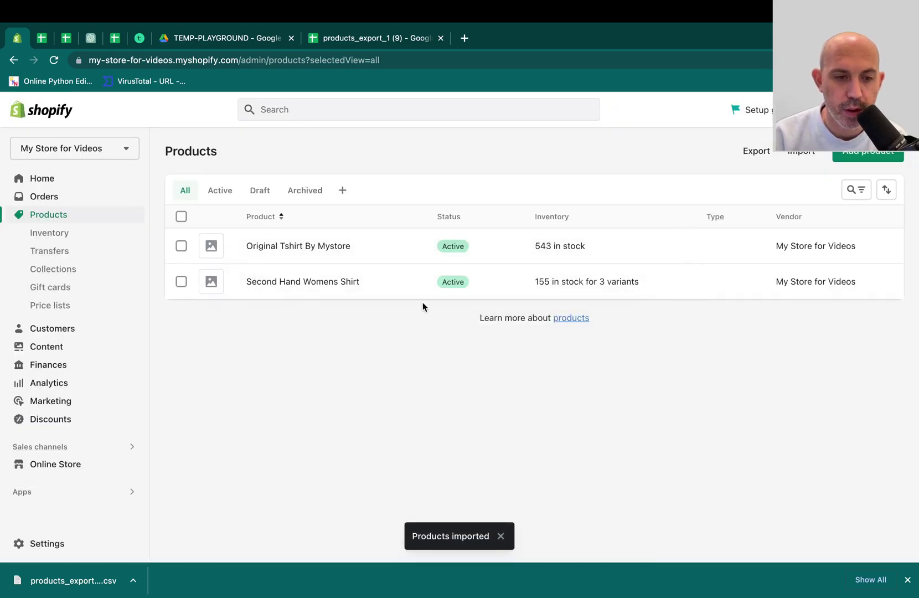
- Verify Original Tshirt By Mystore now lists New Sale under Collections
{"action": "left_click", "coordinate": [304, 247]}
{"action": "scroll", "coordinate": [695, 333], "scroll_direction": "down", "scroll_amount": 5}
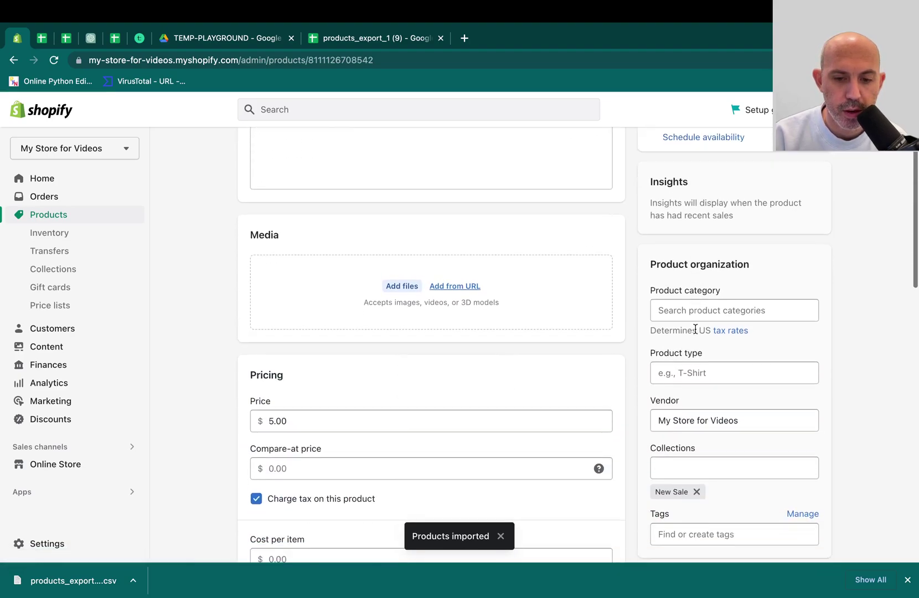
{"action": "scroll", "coordinate": [695, 329], "scroll_direction": "down", "scroll_amount": 3}
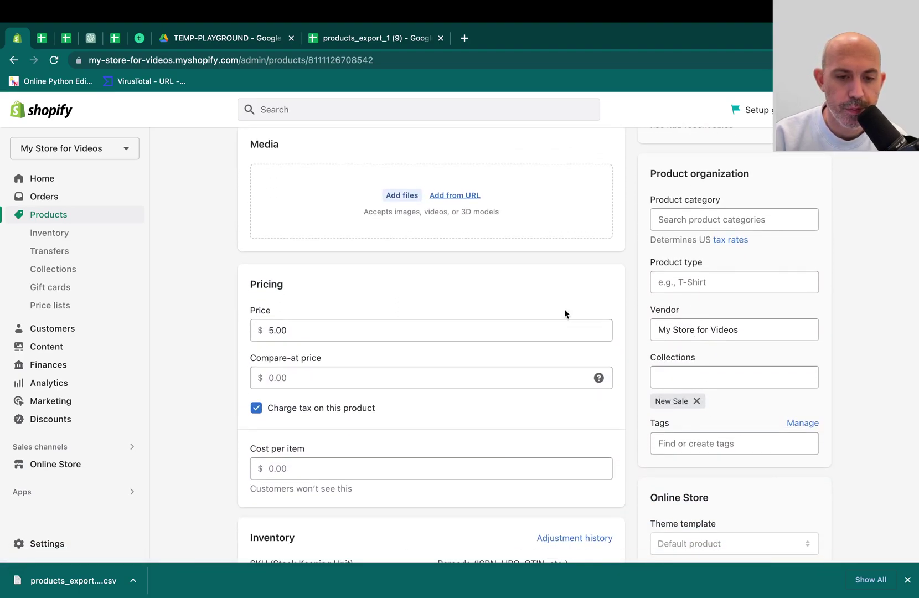
{"action": "scroll", "coordinate": [564, 313], "scroll_direction": "up", "scroll_amount": 5}
{"action": "left_click_drag", "start_coordinate": [264, 213], "coordinate": [362, 213]}
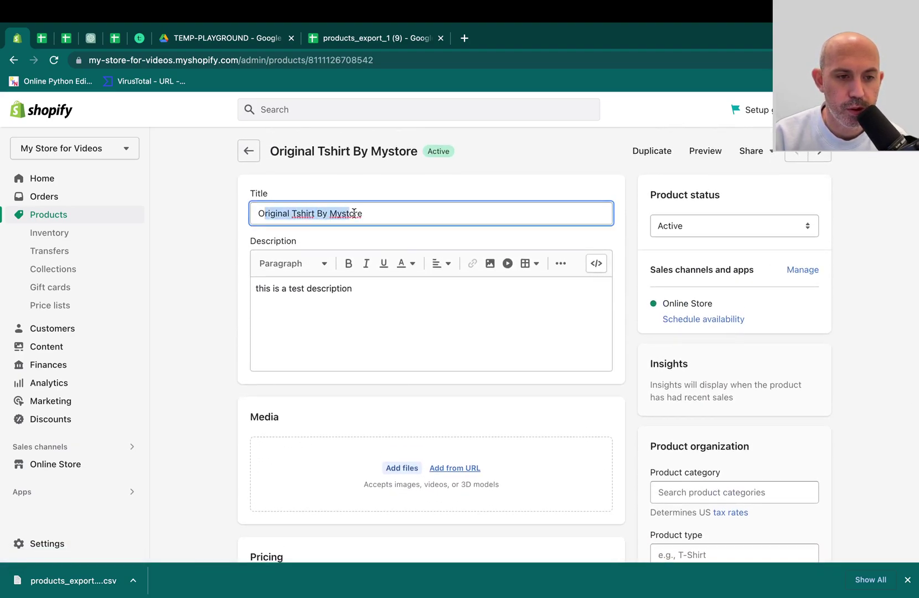
{"action": "left_click", "coordinate": [370, 43]}
{"action": "scroll", "coordinate": [142, 227], "scroll_direction": "left", "scroll_amount": 15}
{"action": "left_click", "coordinate": [55, 251]}
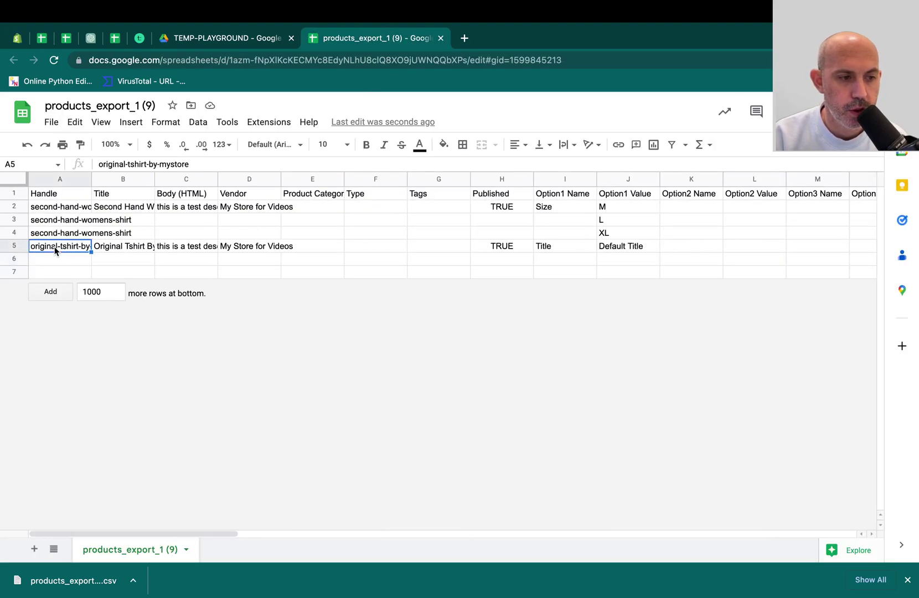
{"action": "left_click", "coordinate": [14, 245]}
{"action": "scroll", "coordinate": [334, 241], "scroll_direction": "right", "scroll_amount": 15}
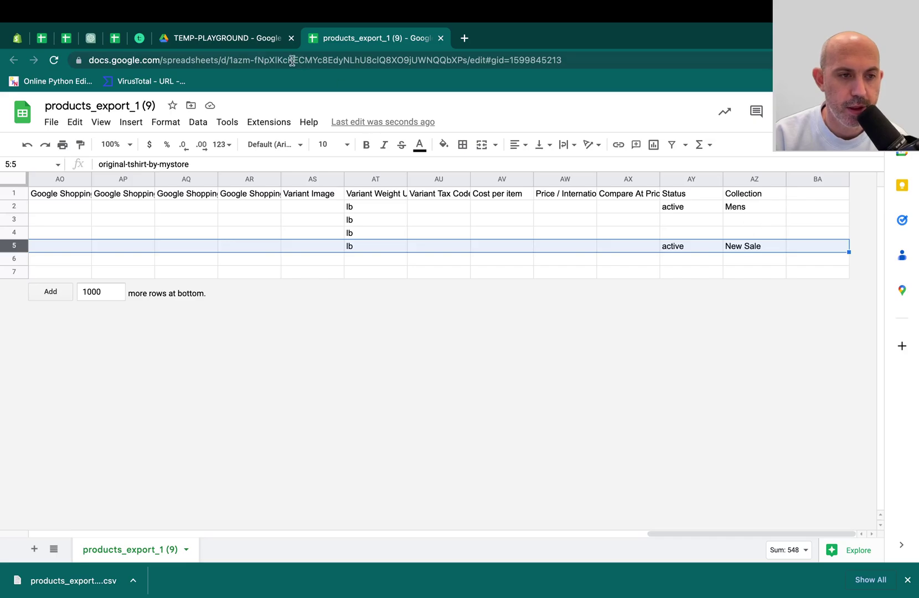
{"action": "left_click", "coordinate": [16, 40]}
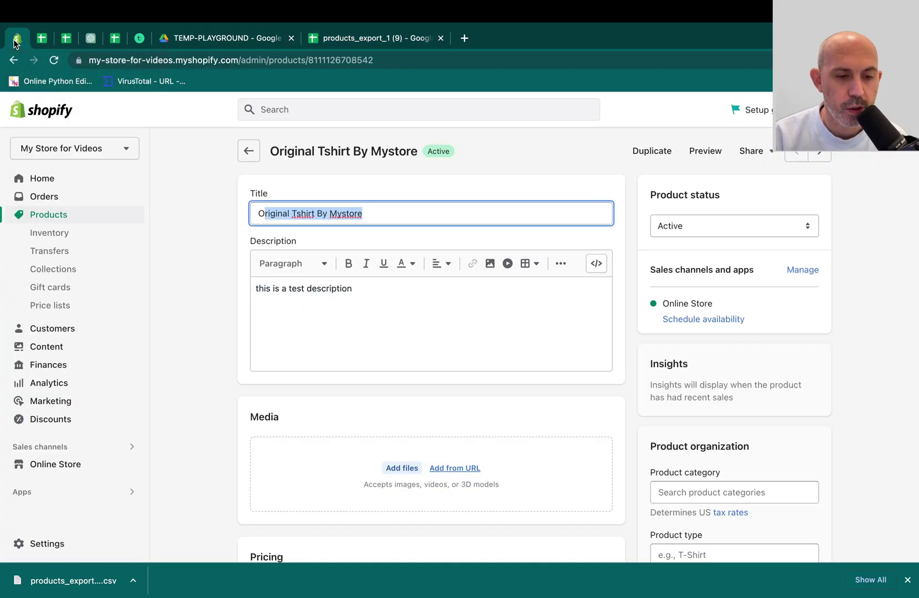
{"action": "left_click", "coordinate": [187, 220]}
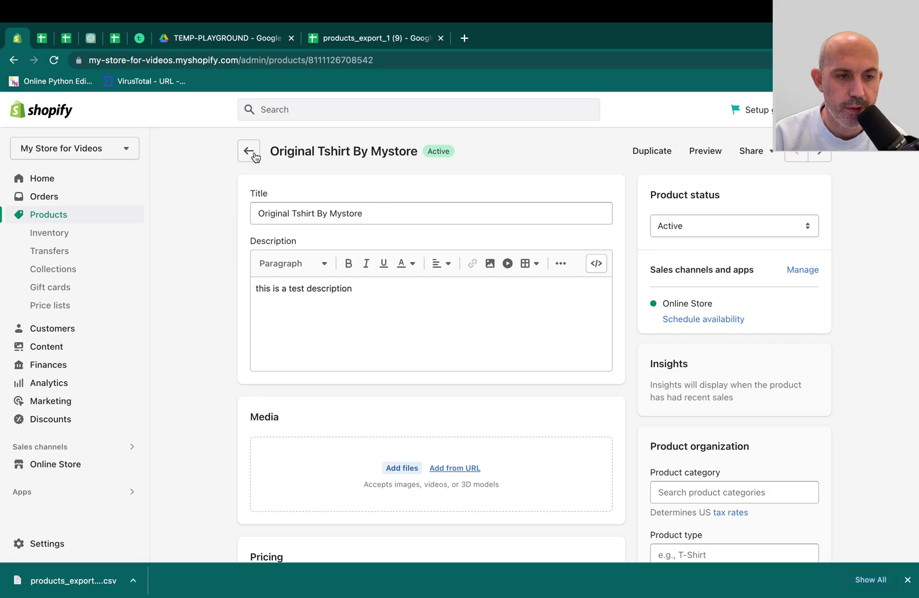
{"action": "left_click", "coordinate": [375, 38]}
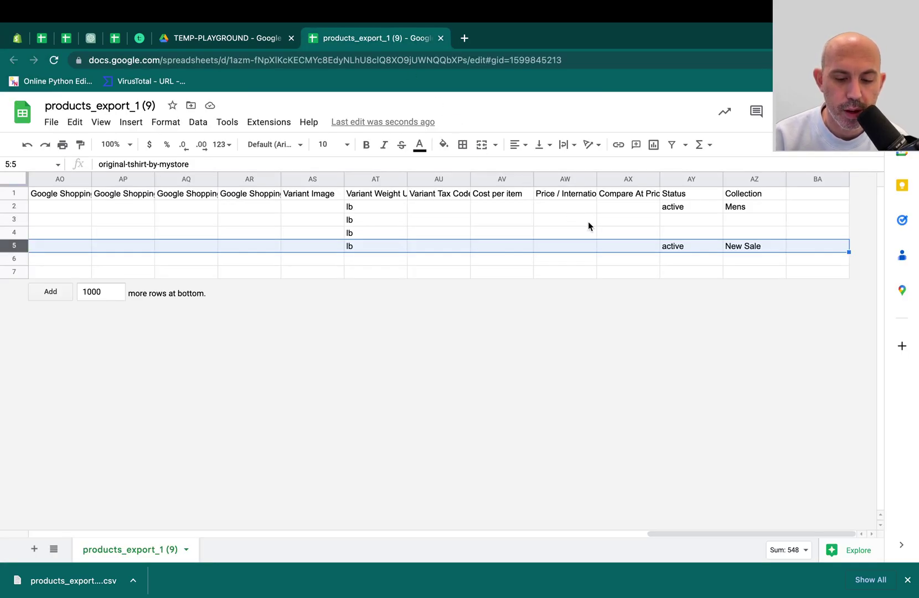
{"action": "left_click", "coordinate": [747, 233]}
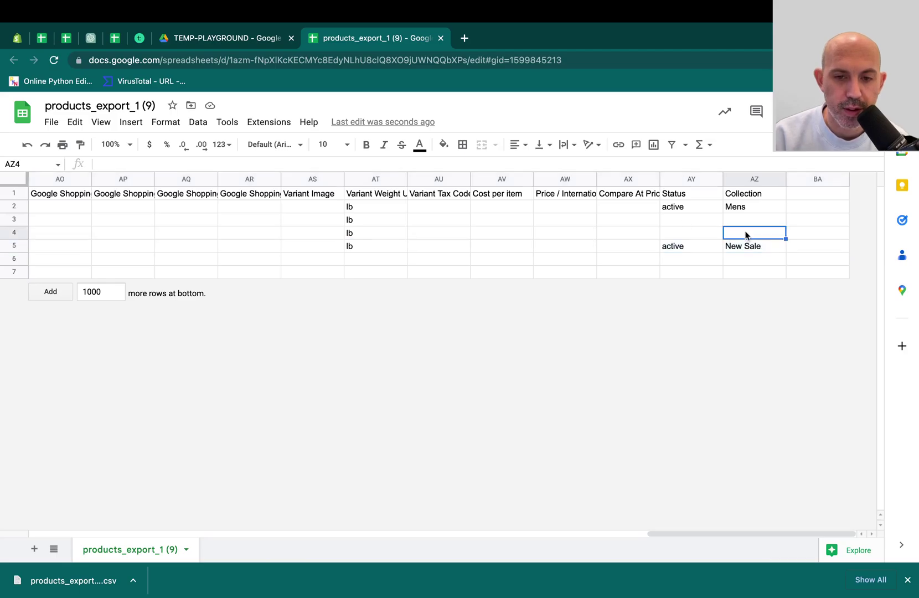
{"action": "left_click", "coordinate": [757, 248]}
{"action": "left_click_drag", "start_coordinate": [757, 248], "coordinate": [753, 197]}
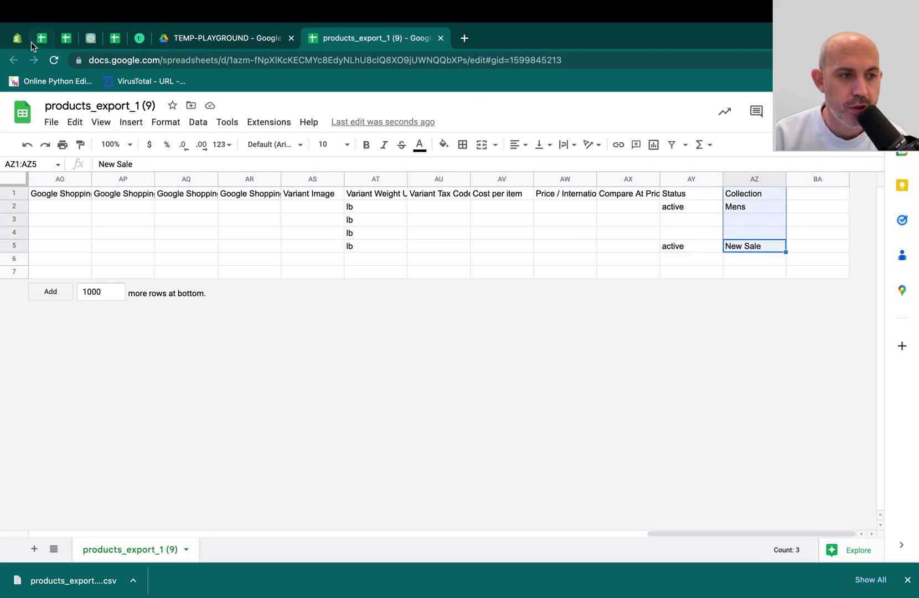
{"action": "left_click", "coordinate": [17, 38]}
{"action": "left_click", "coordinate": [250, 150]}
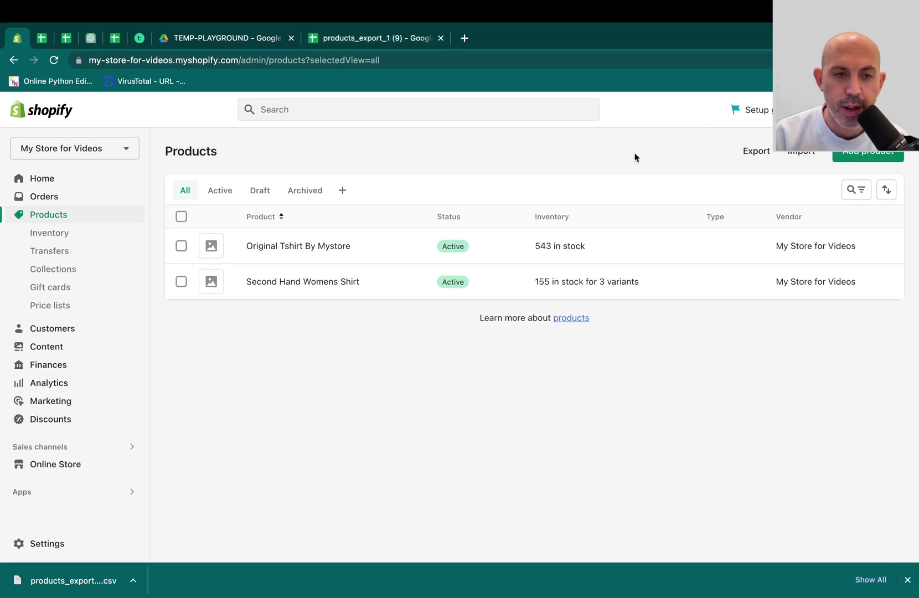
{"action": "left_click", "coordinate": [404, 38]}
{"action": "left_click", "coordinate": [768, 223]}
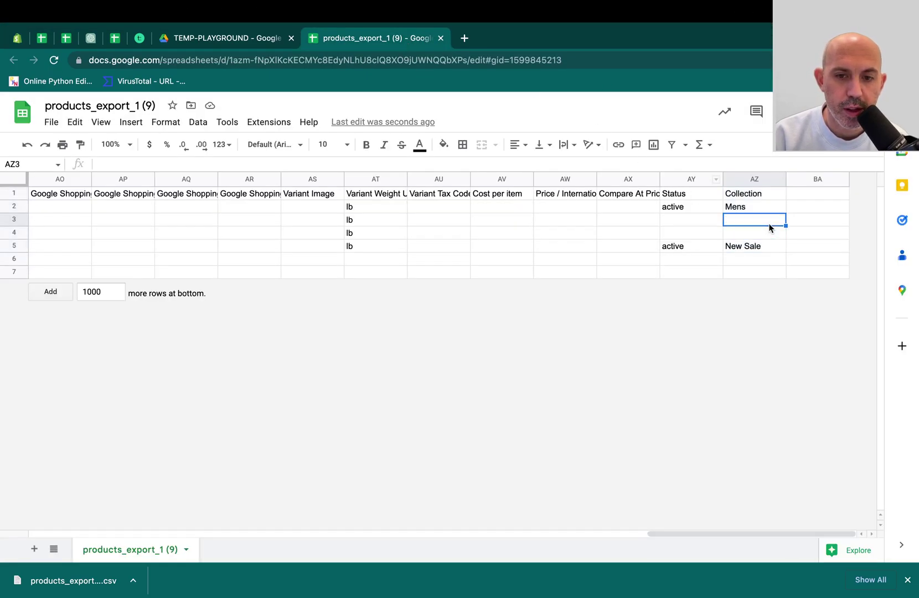
{"action": "left_click", "coordinate": [750, 208]}
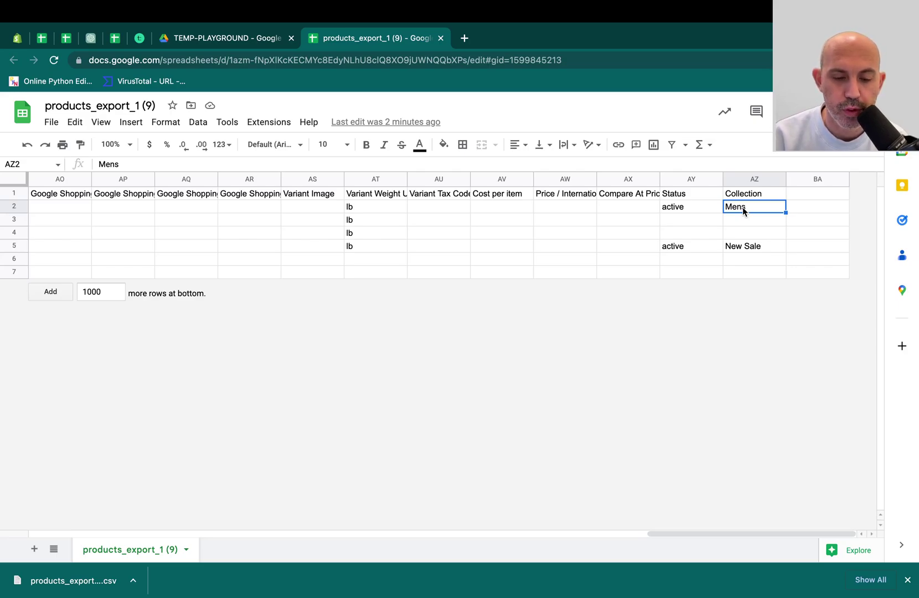
{"action": "left_click", "coordinate": [795, 224]}
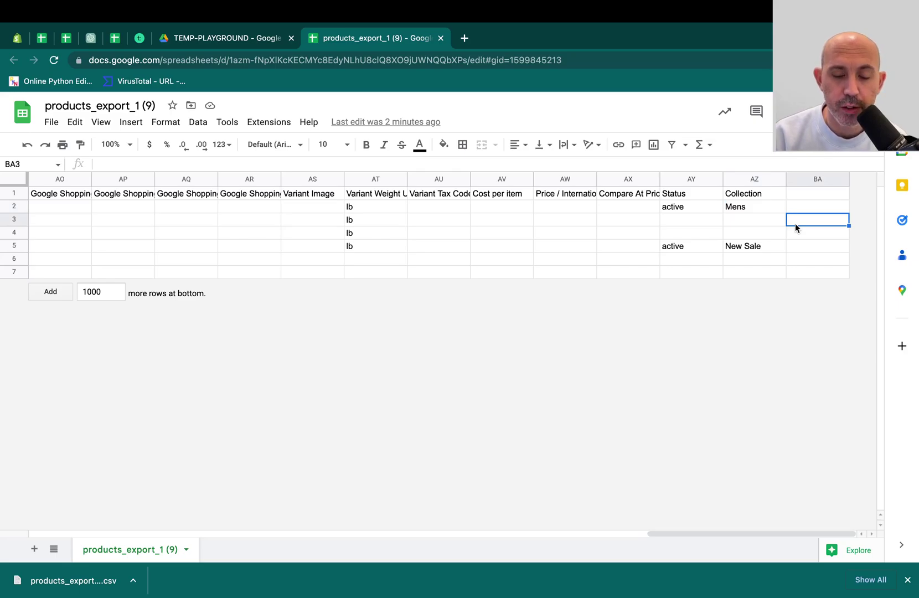
{"action": "left_click", "coordinate": [767, 222]}
{"action": "left_click", "coordinate": [731, 210]}
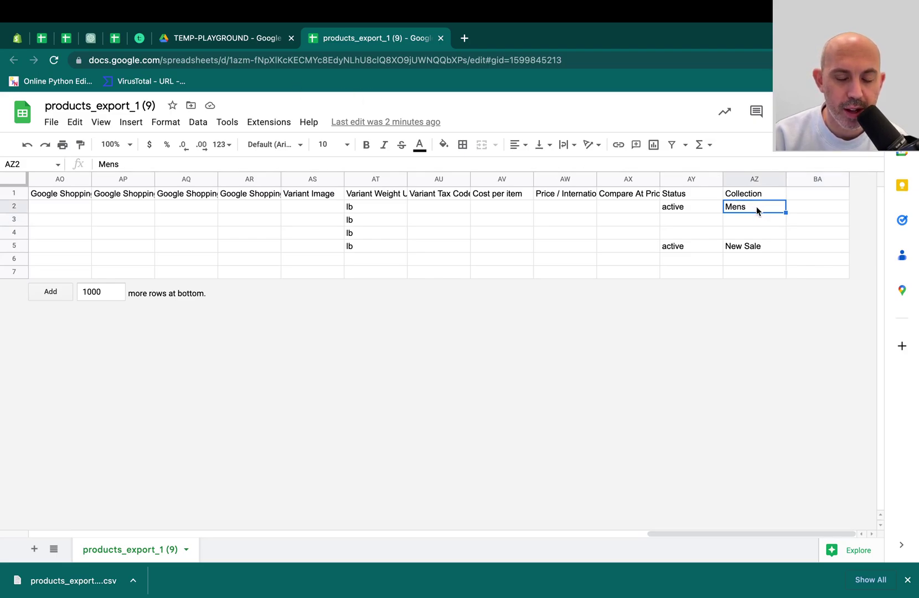
{"action": "left_click", "coordinate": [752, 221]}
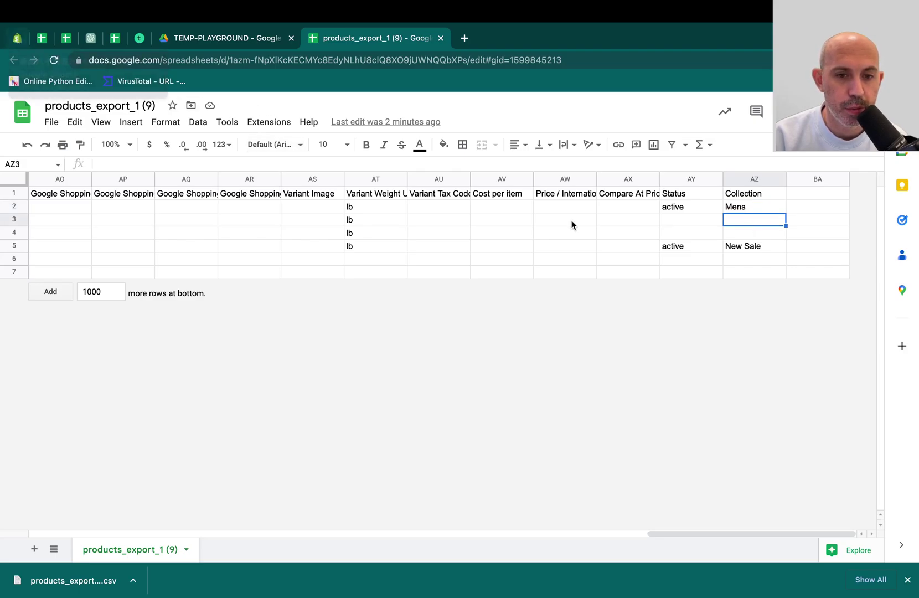
{"action": "left_click", "coordinate": [19, 41]}
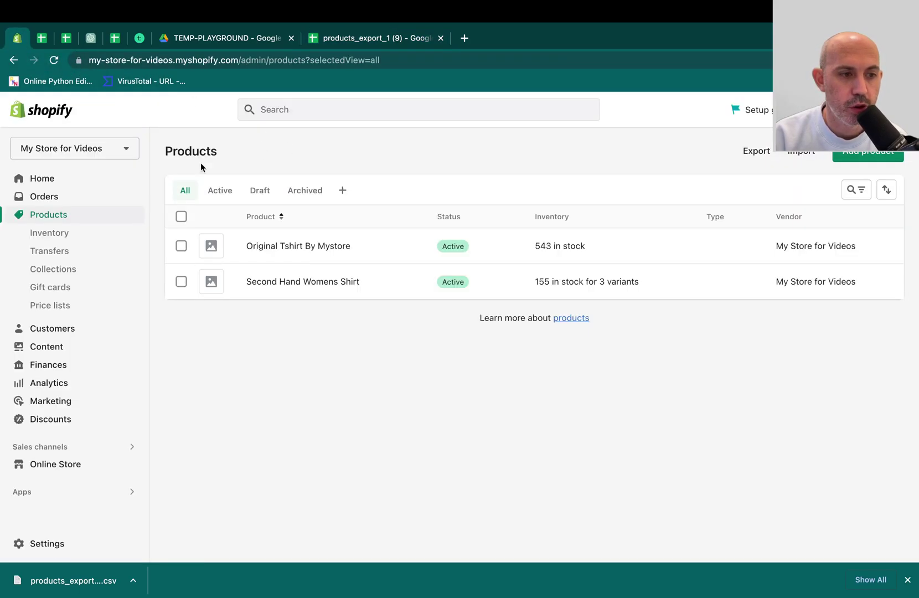
{"action": "left_click", "coordinate": [82, 269]}
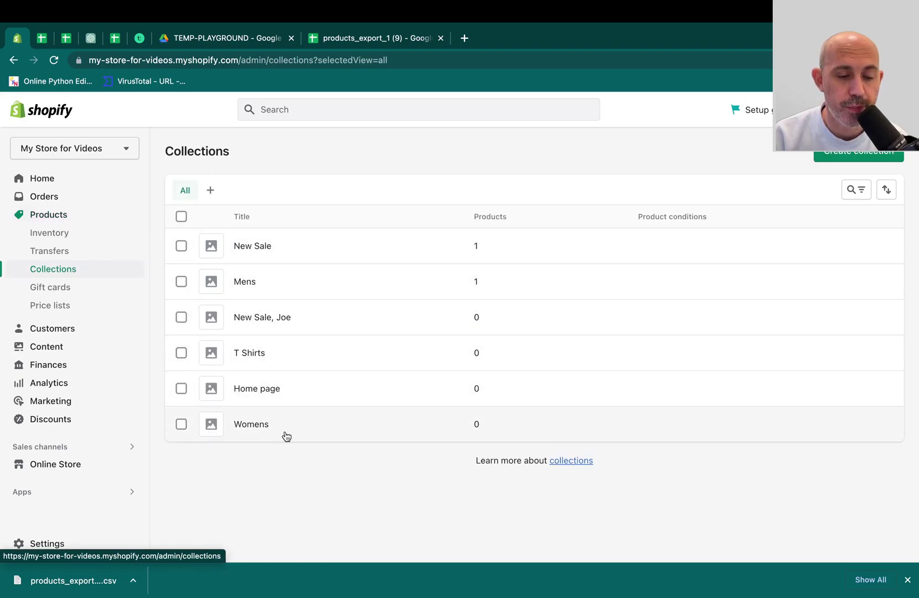
{"action": "left_click", "coordinate": [372, 38]}
- Change the original t-shirt's collection in AZ5 from New Sale to Holidays
{"action": "left_click", "coordinate": [752, 206]}
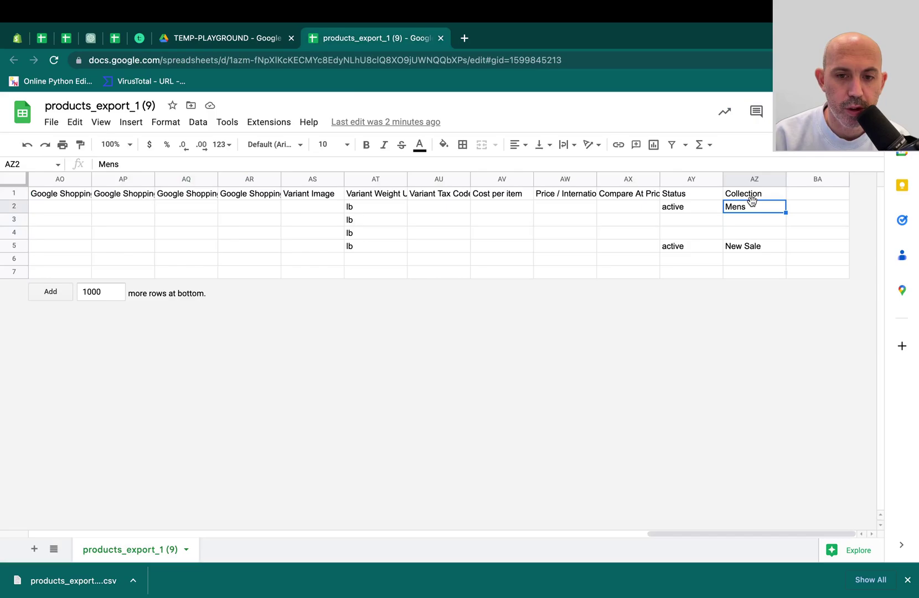
{"action": "scroll", "coordinate": [714, 231], "scroll_direction": "left", "scroll_amount": 15}
{"action": "left_click", "coordinate": [70, 248]}
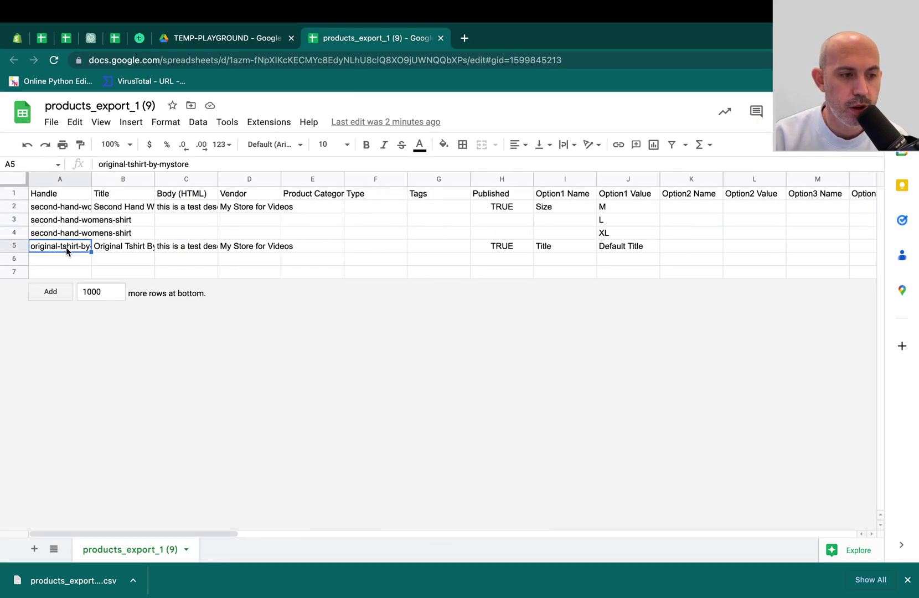
{"action": "scroll", "coordinate": [314, 226], "scroll_direction": "right", "scroll_amount": 15}
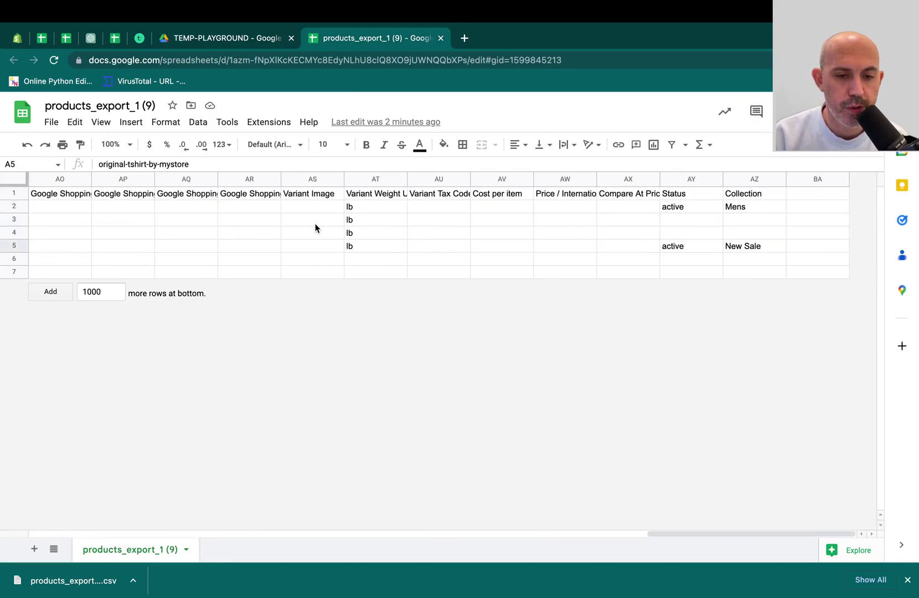
{"action": "left_click", "coordinate": [747, 246]}
{"action": "type", "text": "Holidays"}
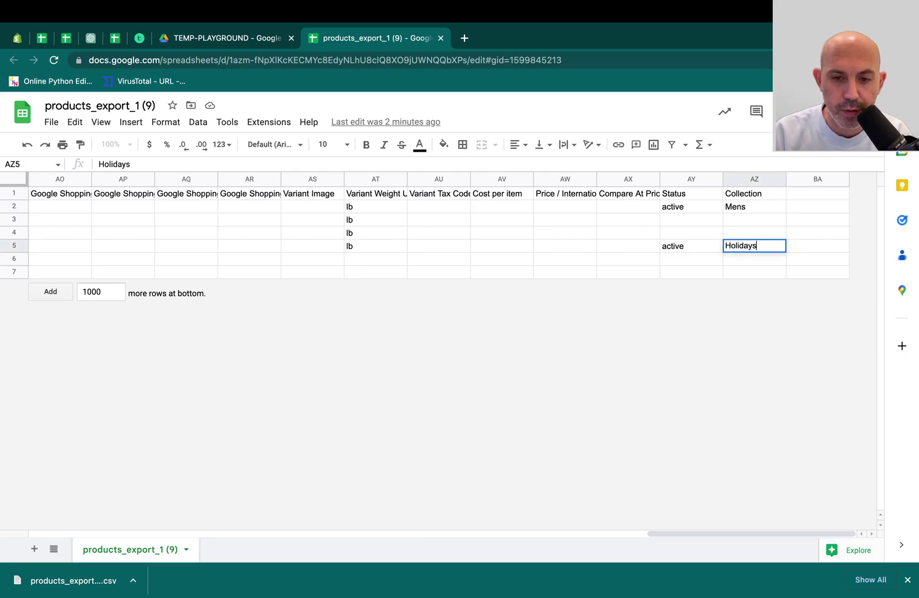
{"action": "key", "text": "Return"}
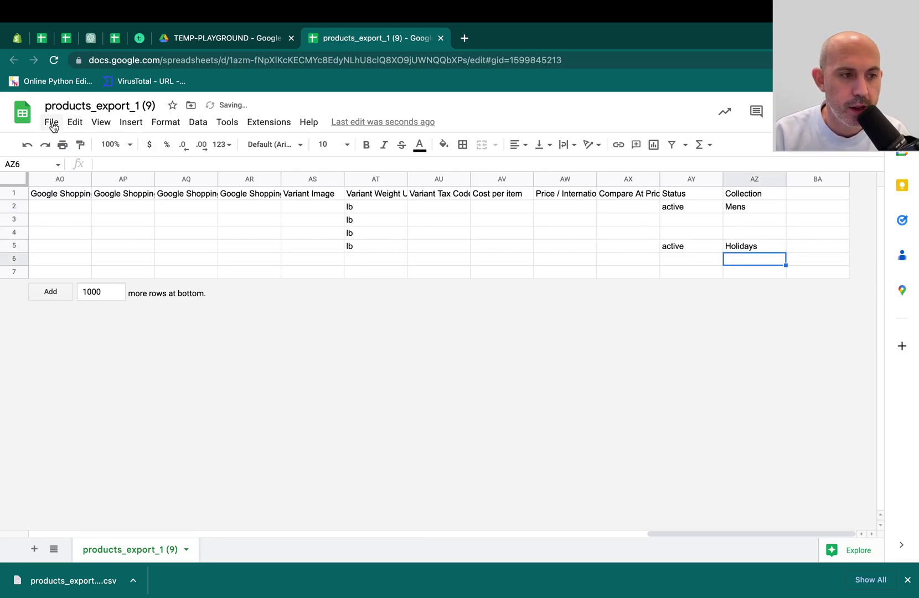
- Download the sheet again as a Comma-separated values (.csv) file
{"action": "left_click", "coordinate": [51, 121]}
{"action": "mouse_move", "coordinate": [213, 283]}
{"action": "left_click", "coordinate": [324, 359]}
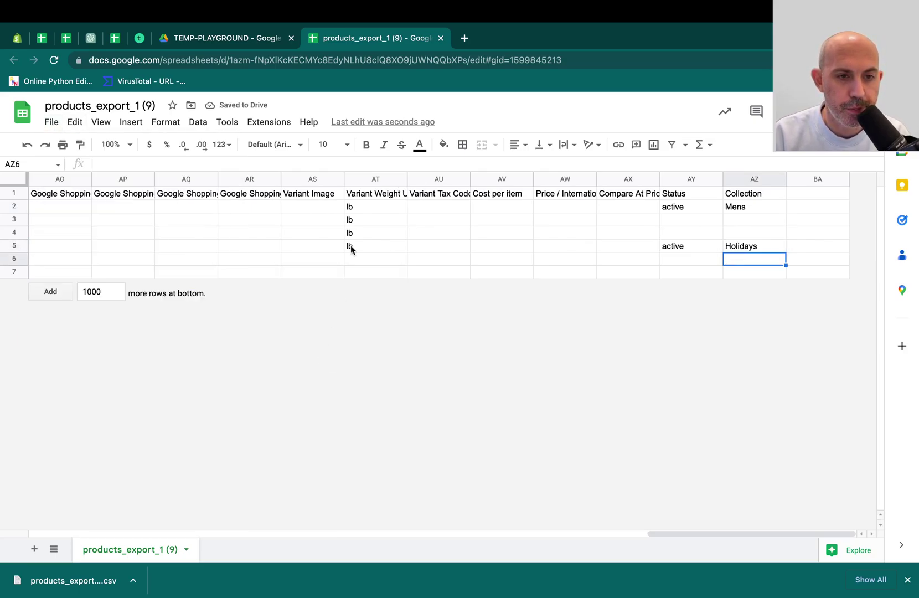
{"action": "left_click", "coordinate": [18, 38]}
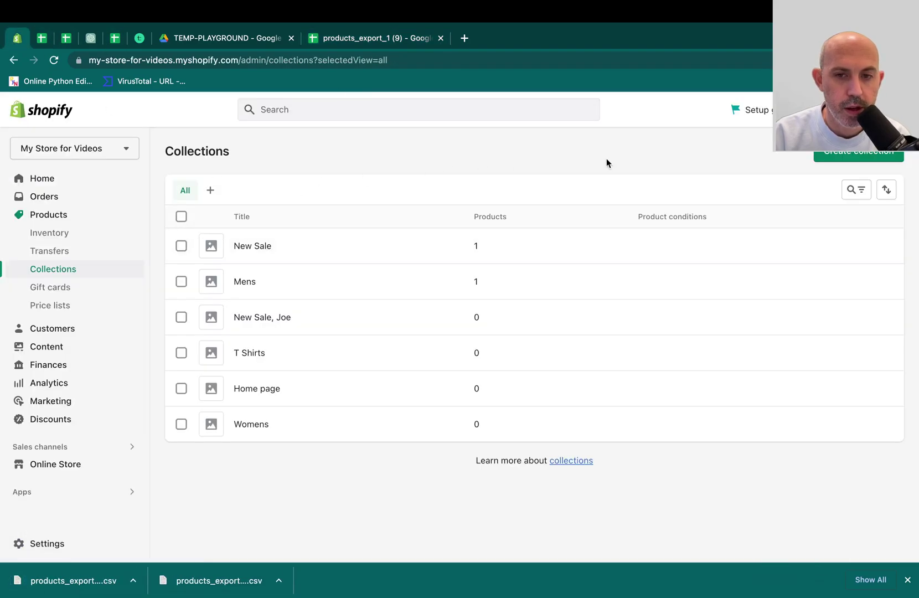
- Re-import the newest CSV with the Holidays change, overwriting products with matching handles
{"action": "left_click", "coordinate": [53, 214]}
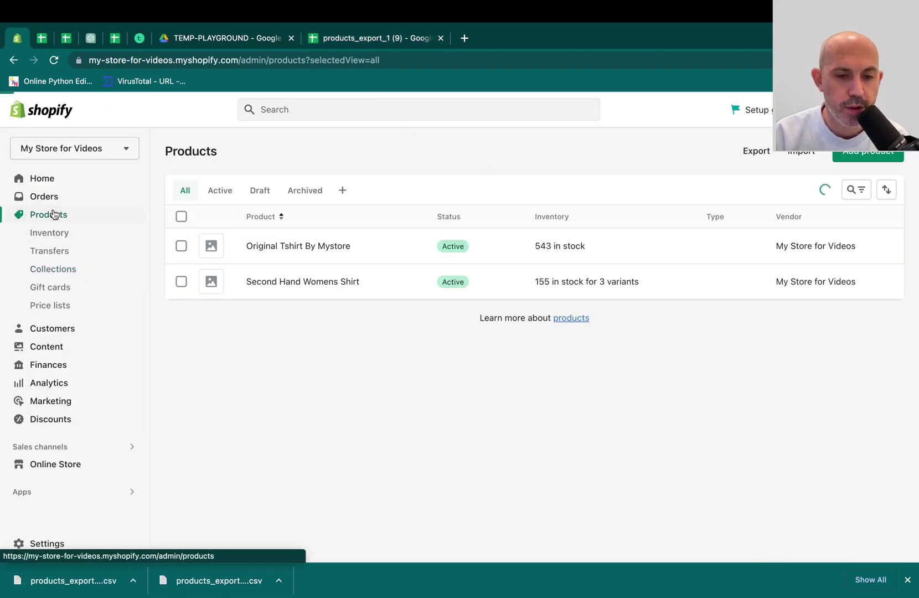
{"action": "left_click", "coordinate": [798, 152]}
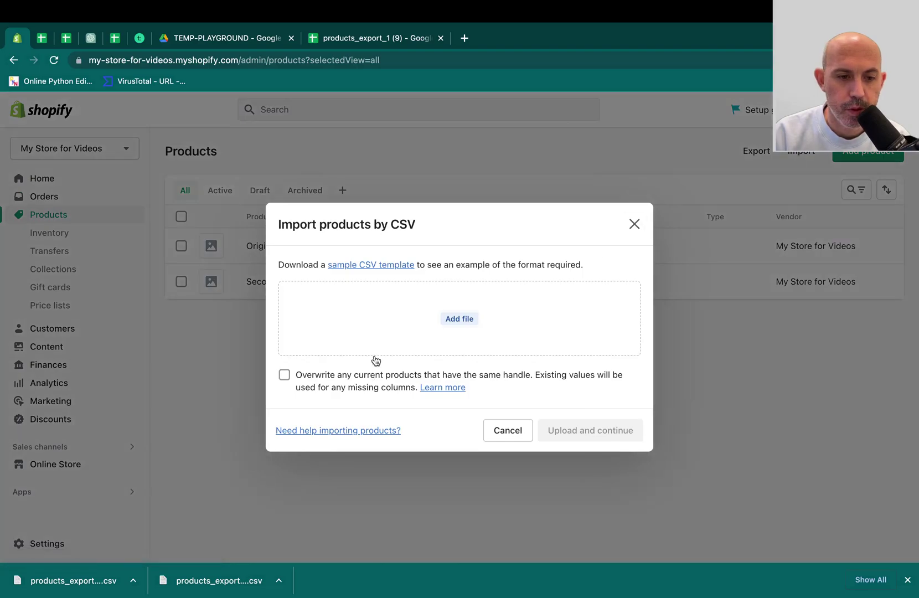
{"action": "left_click", "coordinate": [378, 375]}
{"action": "left_click", "coordinate": [408, 324]}
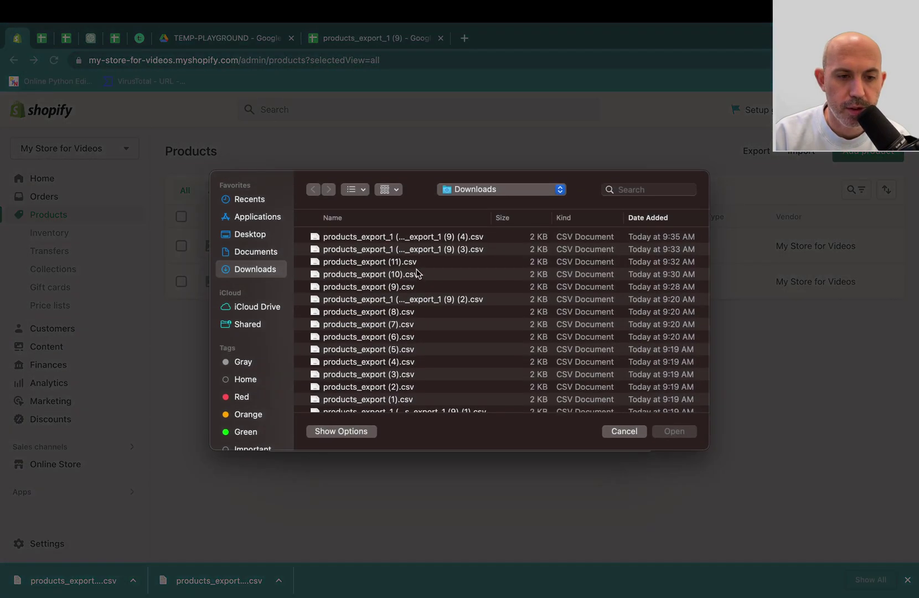
{"action": "double_click", "coordinate": [433, 237]}
{"action": "left_click", "coordinate": [588, 423]}
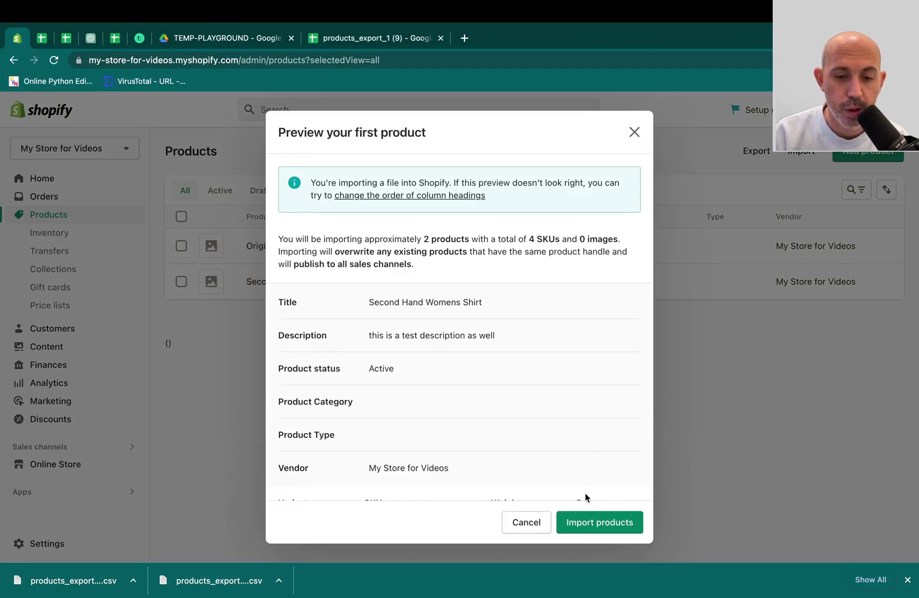
{"action": "left_click", "coordinate": [588, 517]}
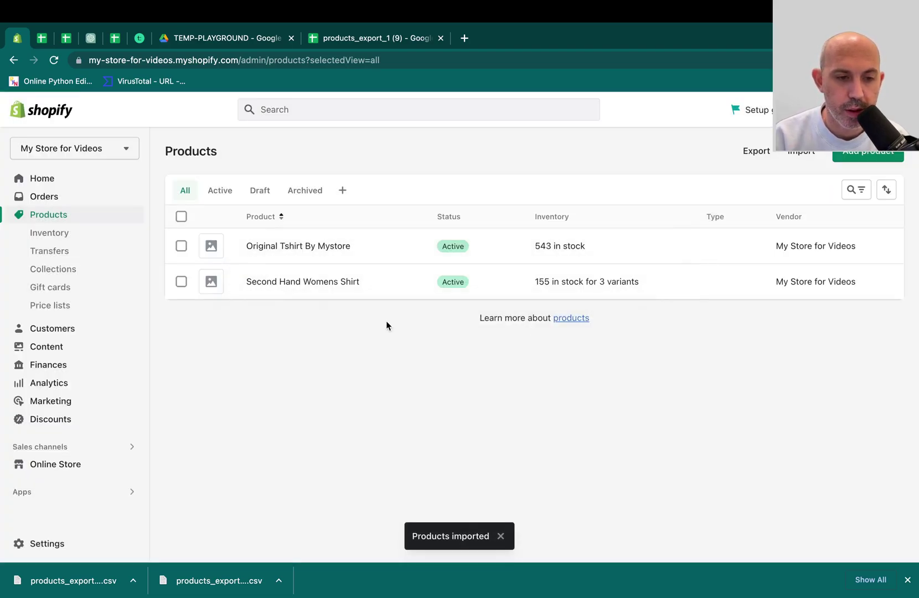
- Confirm the Holidays collection lists Original Tshirt By Mystore and preview it on the storefront
{"action": "left_click", "coordinate": [102, 270]}
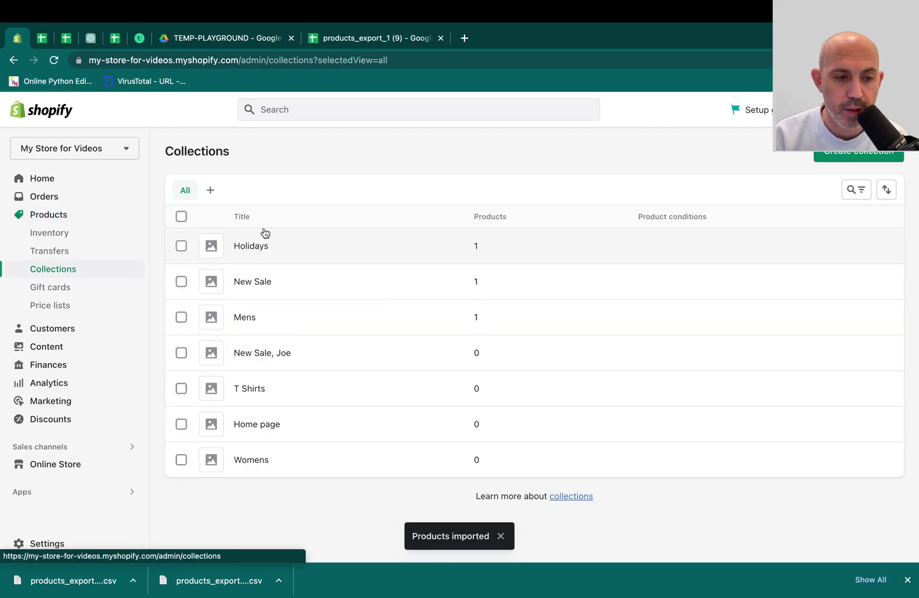
{"action": "left_click", "coordinate": [251, 246]}
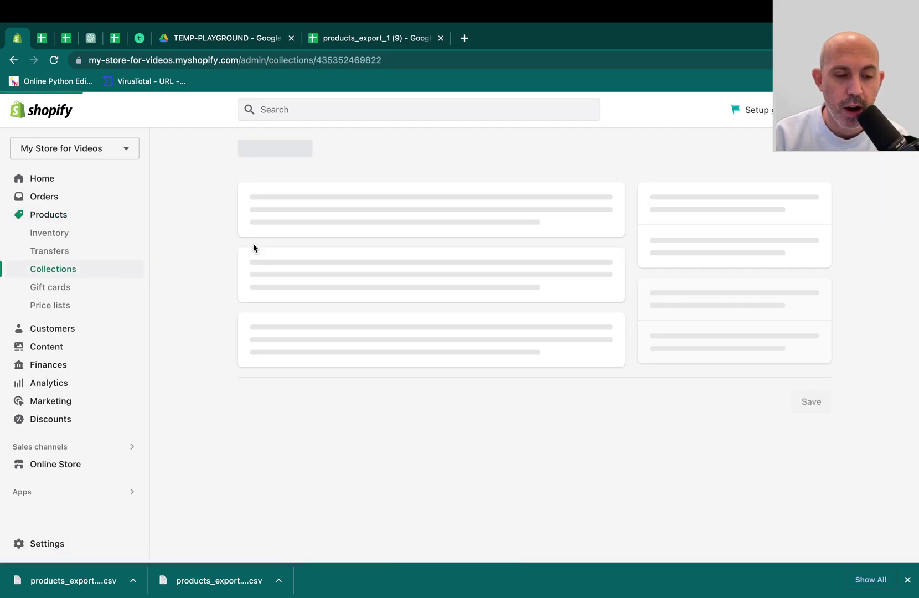
{"action": "scroll", "coordinate": [427, 320], "scroll_direction": "down", "scroll_amount": 3}
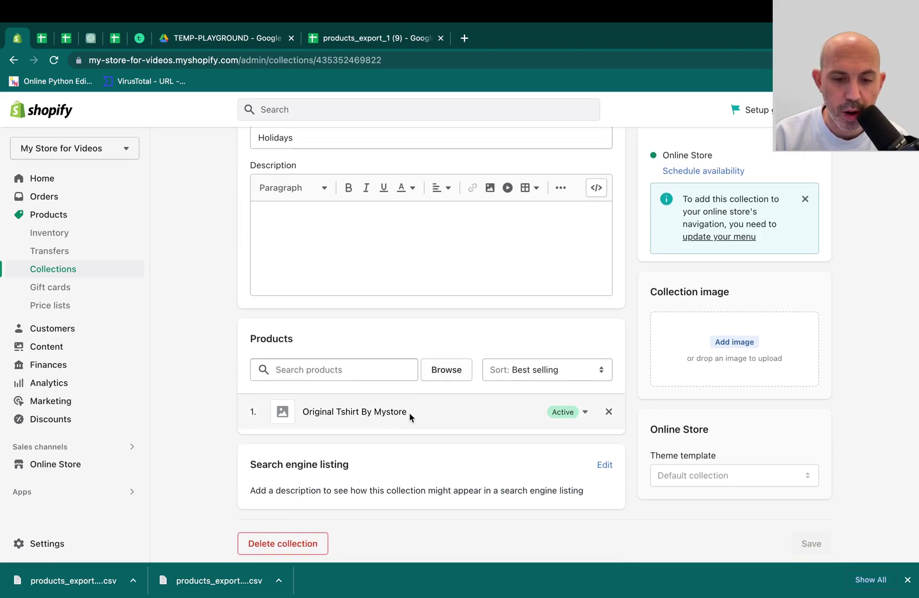
{"action": "scroll", "coordinate": [594, 338], "scroll_direction": "up", "scroll_amount": 3}
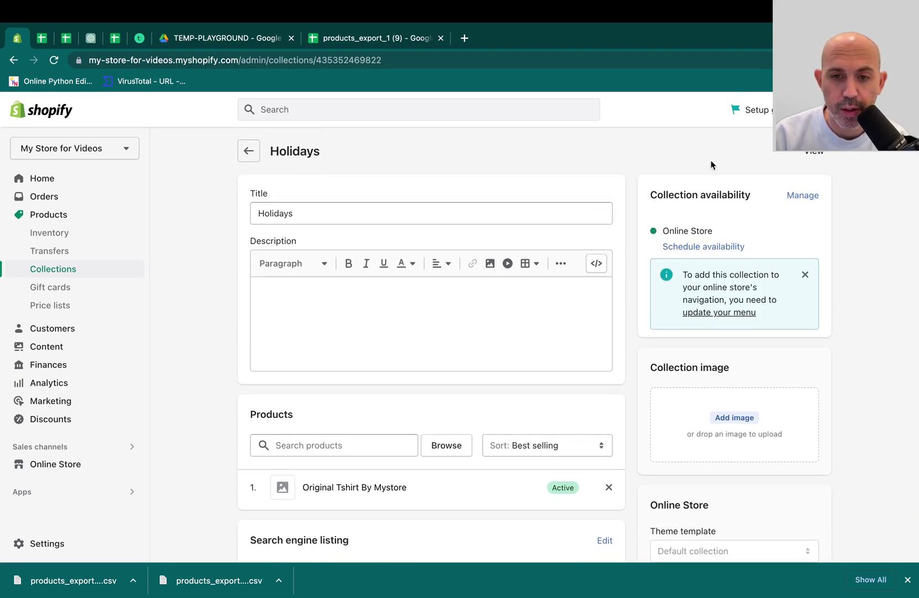
{"action": "left_click", "coordinate": [812, 151]}
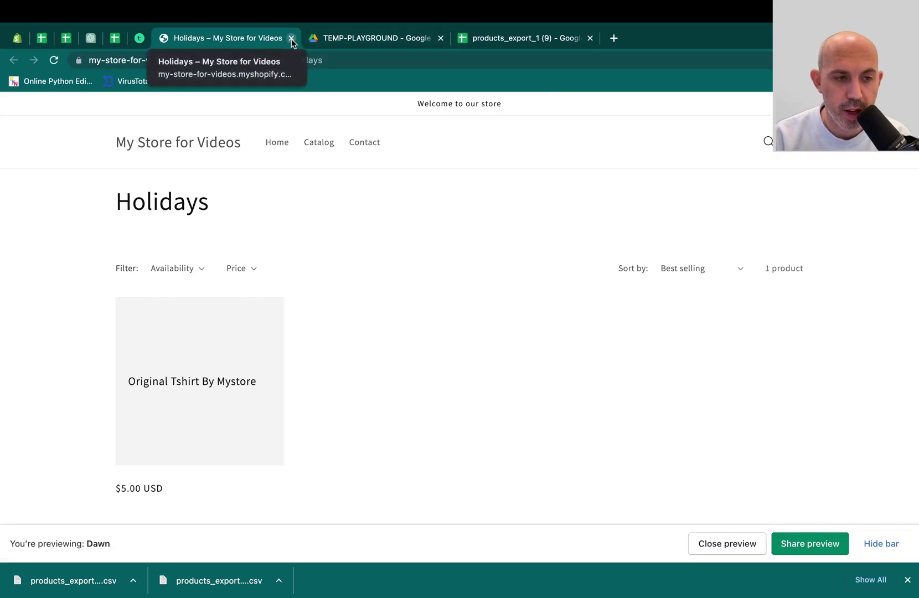
{"action": "left_click", "coordinate": [291, 38]}
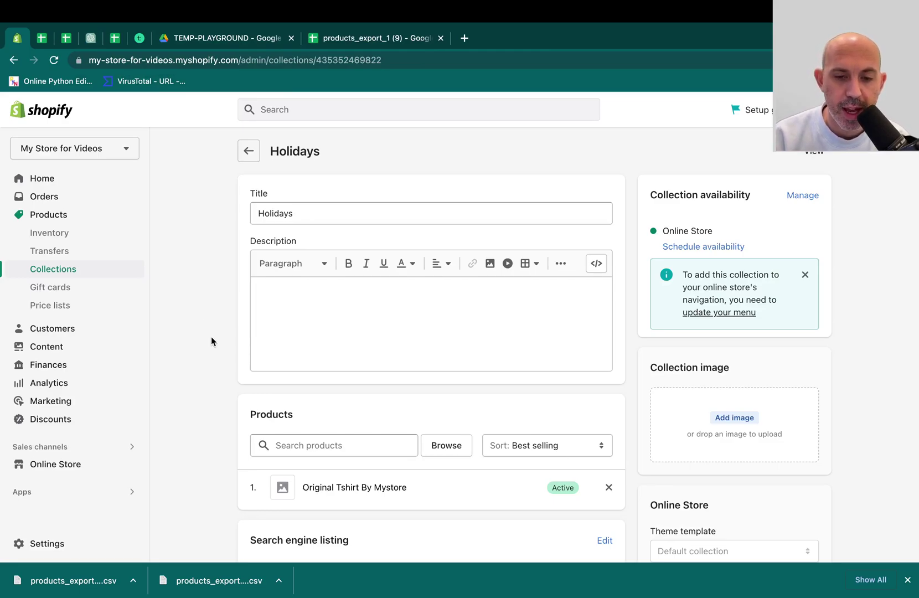
- In products_export_1 (9), review Collection column AZ, checking the Mens entry and Holidays in AZ5
{"action": "left_click", "coordinate": [372, 38]}
{"action": "left_click", "coordinate": [647, 231]}
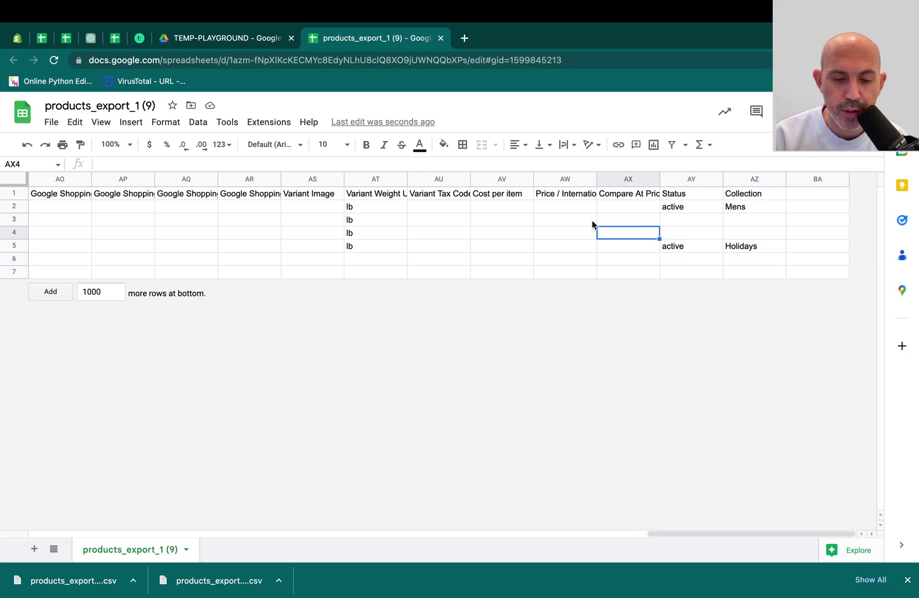
{"action": "left_click", "coordinate": [750, 179]}
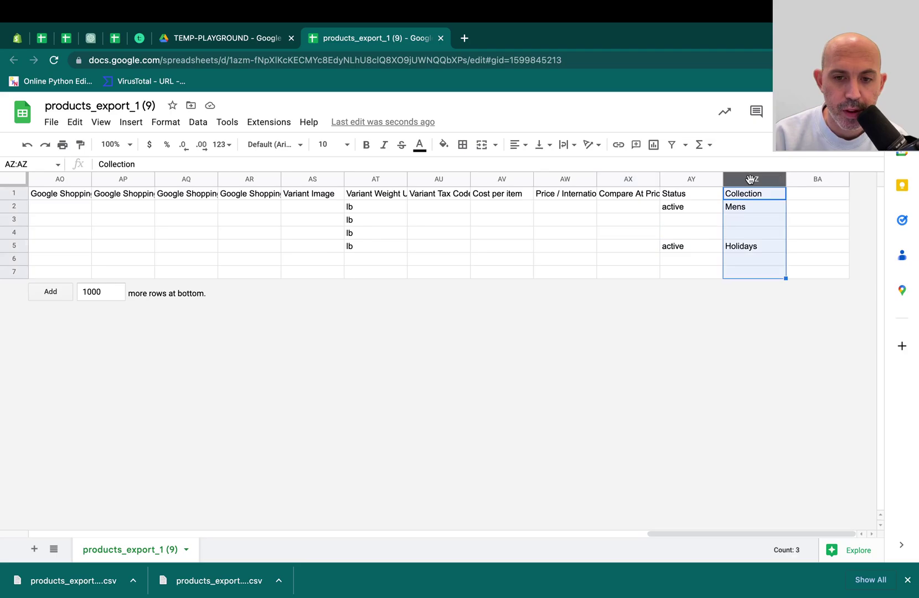
{"action": "left_click", "coordinate": [729, 207]}
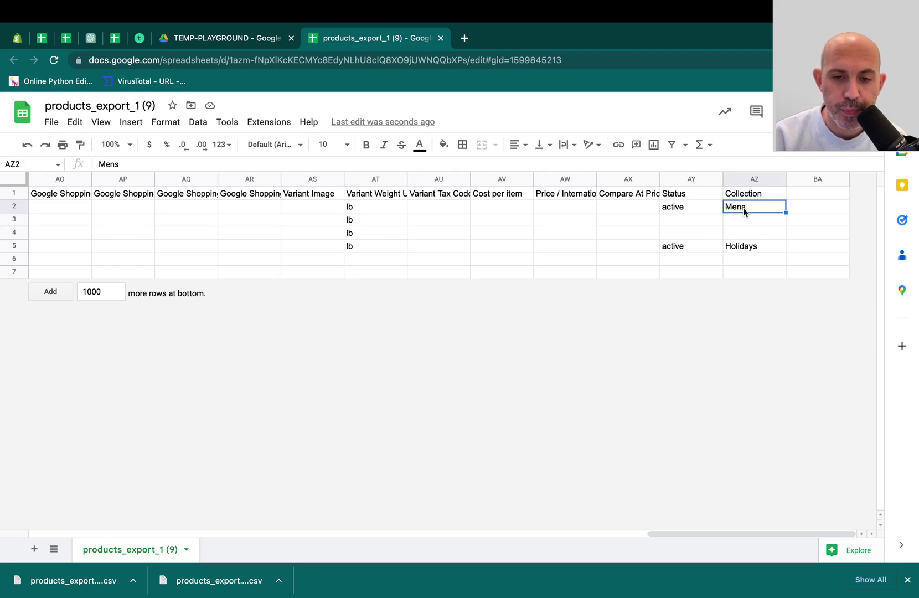
{"action": "left_click", "coordinate": [743, 246]}
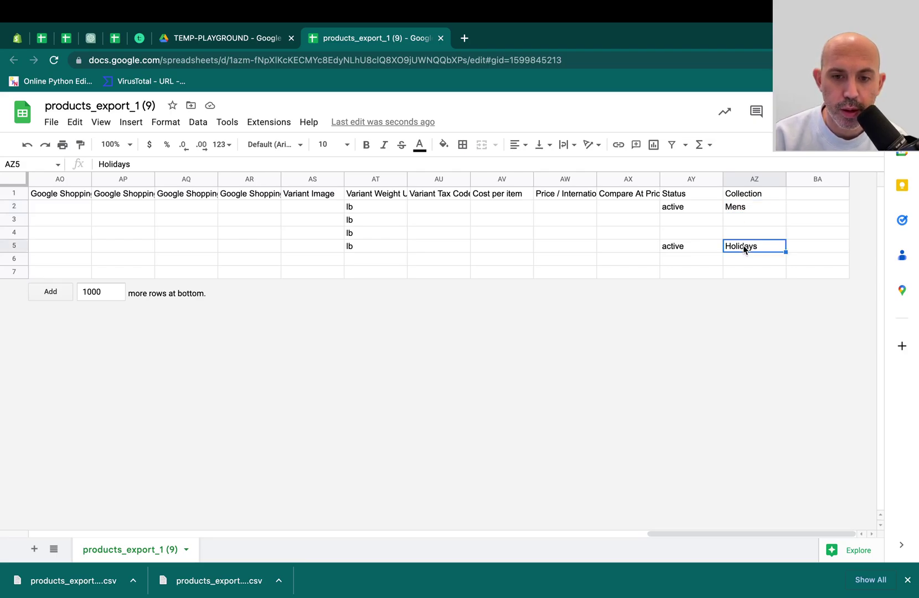
- Open Original Tshirt By Mystore from Shopify's product list and view its Collections field
{"action": "left_click", "coordinate": [19, 38]}
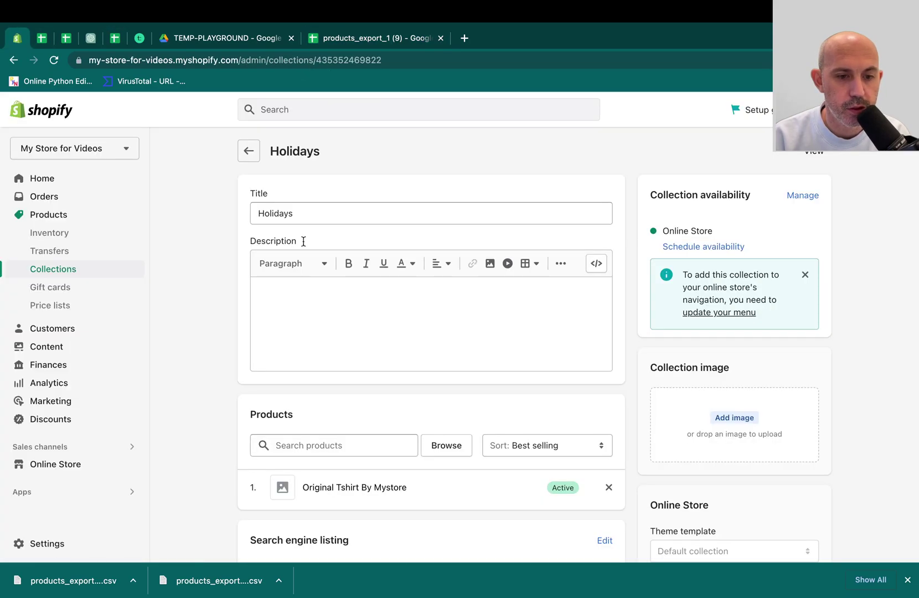
{"action": "left_click", "coordinate": [250, 152]}
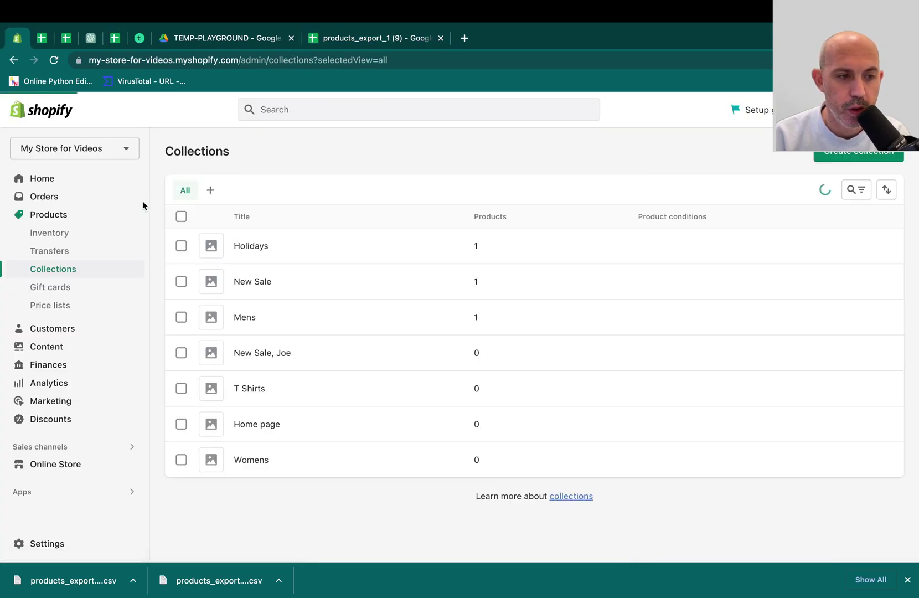
{"action": "left_click", "coordinate": [67, 219]}
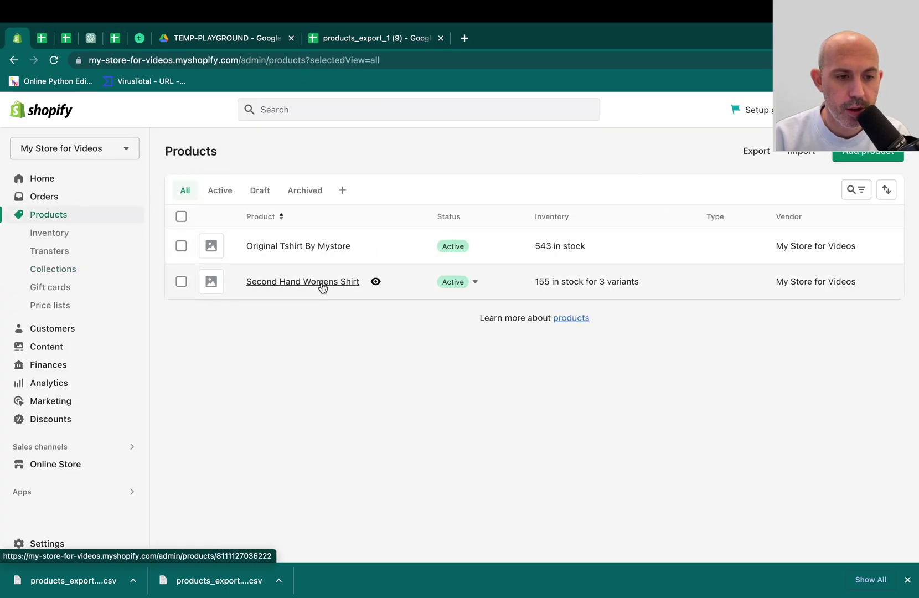
{"action": "left_click", "coordinate": [311, 249]}
{"action": "scroll", "coordinate": [758, 362], "scroll_direction": "down", "scroll_amount": 5}
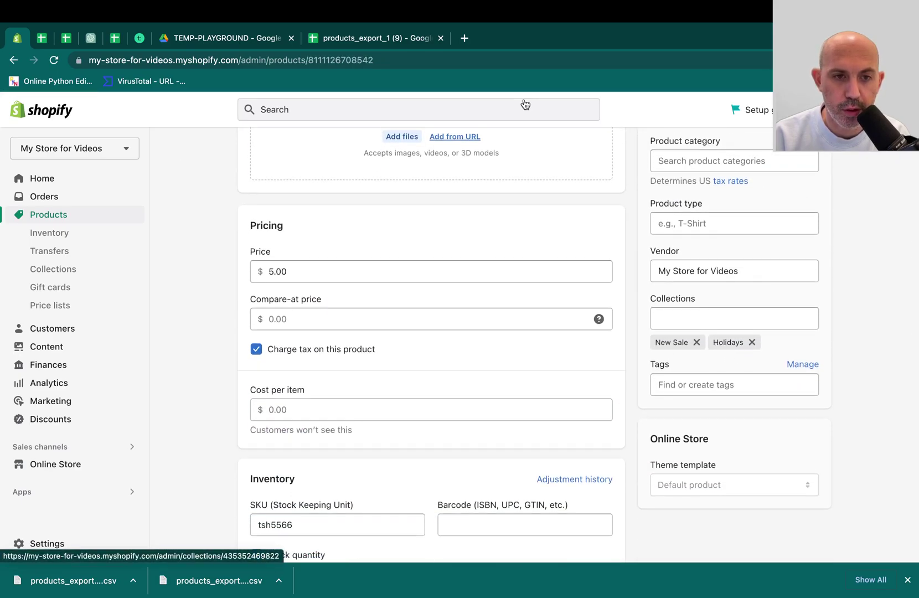
- Change the AZ5 Collection value from Holidays to Test
{"action": "left_click", "coordinate": [372, 39]}
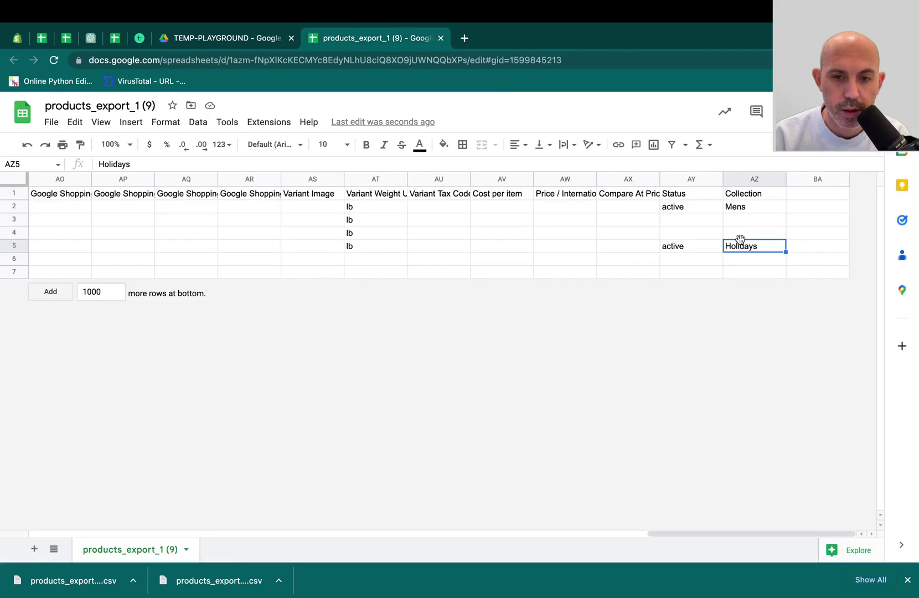
{"action": "type", "text": "Test"}
{"action": "key", "text": "Return"}
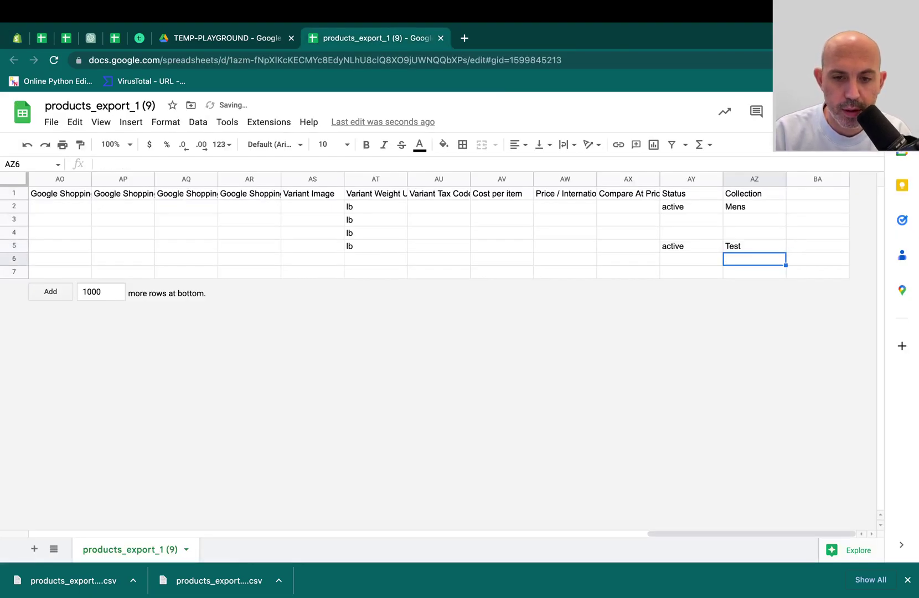
- Download the product sheet as a Comma Separated Values (.csv) file
{"action": "left_click", "coordinate": [51, 122]}
{"action": "mouse_move", "coordinate": [189, 287]}
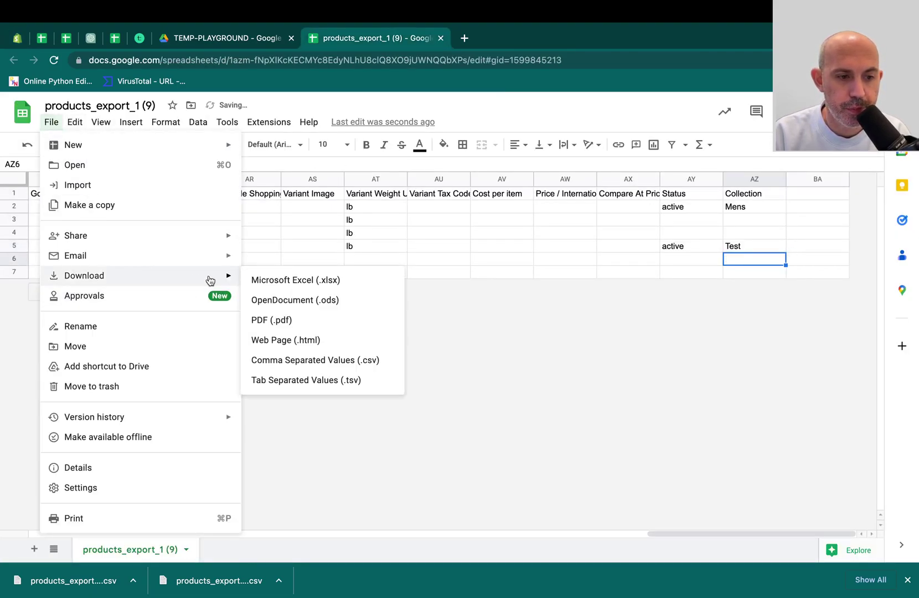
{"action": "left_click", "coordinate": [339, 358]}
{"action": "left_click", "coordinate": [16, 39]}
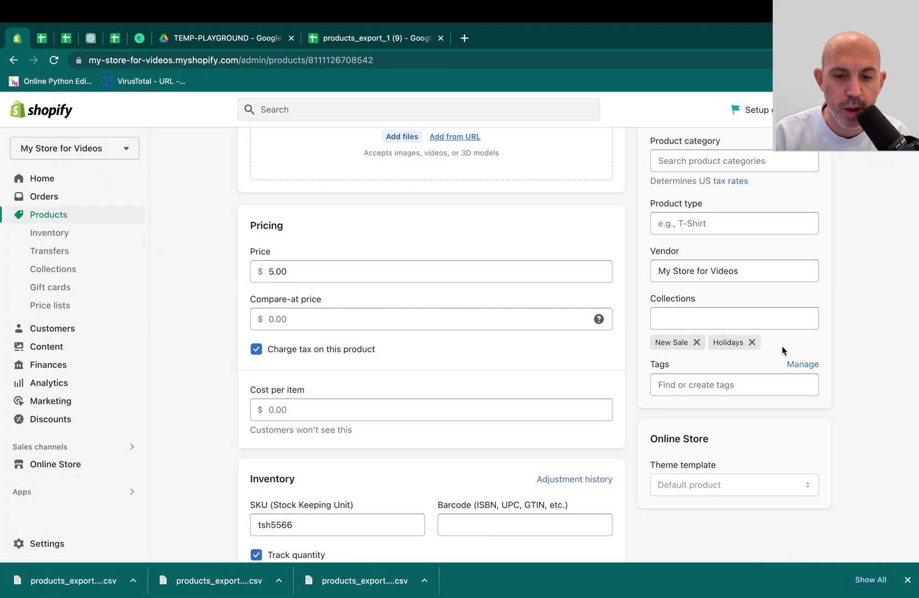
- Import the newest (5).csv into Products with overwriting of same-handle products enabled
{"action": "left_click", "coordinate": [68, 214]}
{"action": "left_click", "coordinate": [799, 151]}
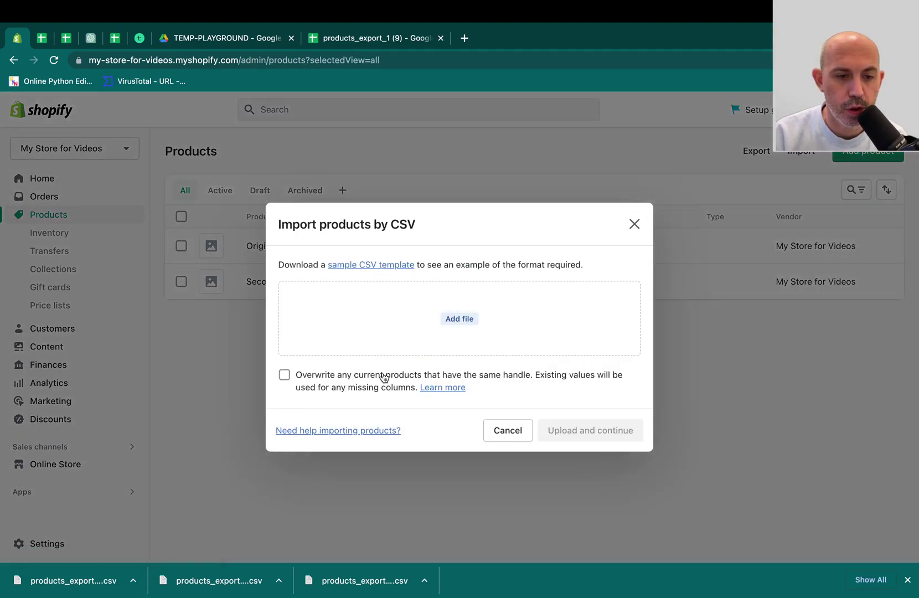
{"action": "left_click", "coordinate": [284, 375]}
{"action": "left_click", "coordinate": [390, 334]}
{"action": "left_click", "coordinate": [419, 238]}
{"action": "double_click", "coordinate": [419, 238]}
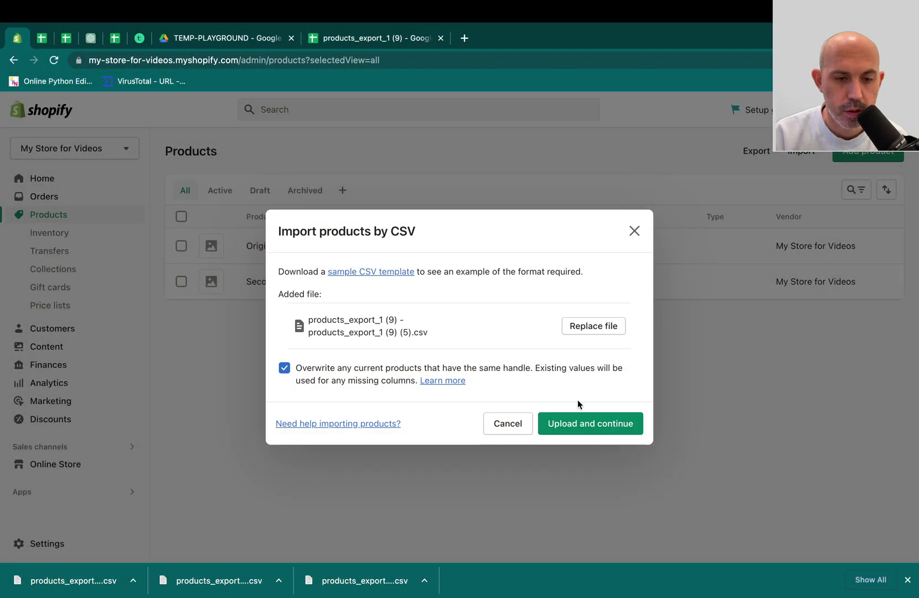
{"action": "left_click", "coordinate": [588, 421]}
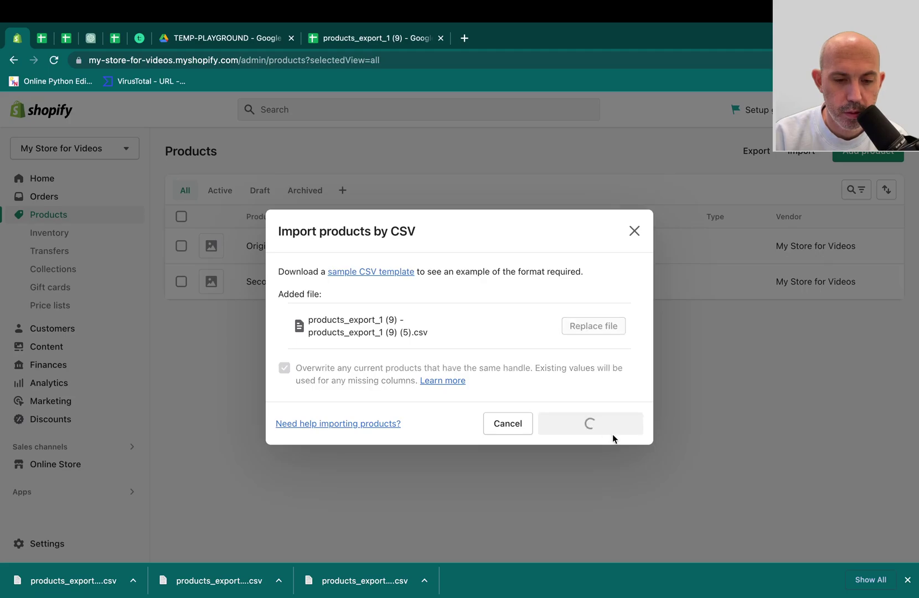
{"action": "left_click", "coordinate": [607, 525]}
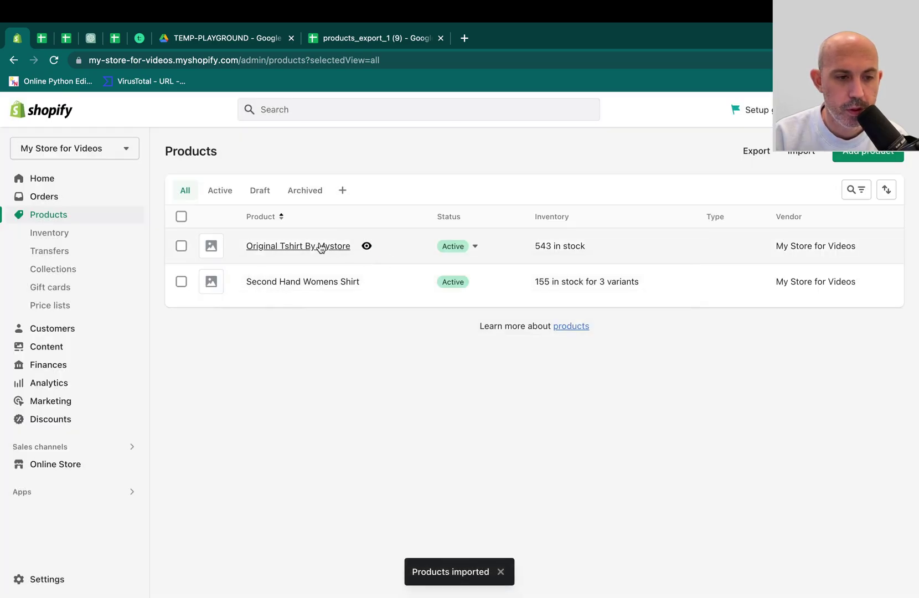
- Open Original Tshirt By Mystore and check its Collections list New Sale, Holidays and Test
{"action": "left_click", "coordinate": [326, 246]}
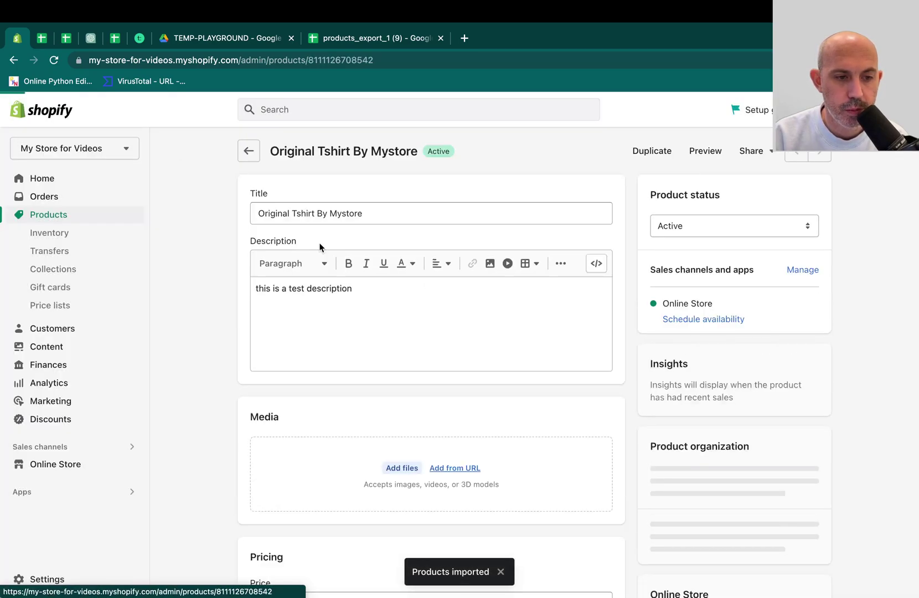
{"action": "scroll", "coordinate": [676, 305], "scroll_direction": "down", "scroll_amount": 6}
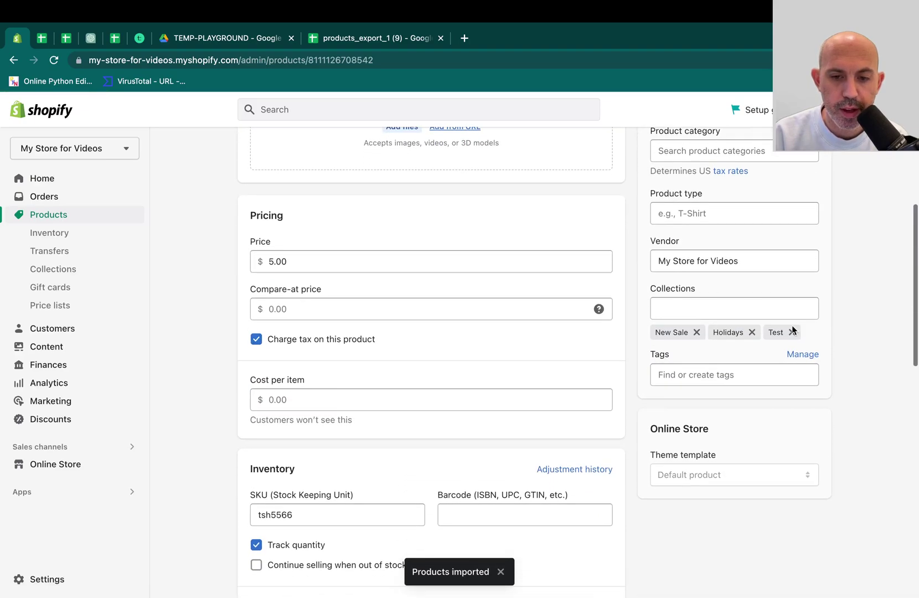